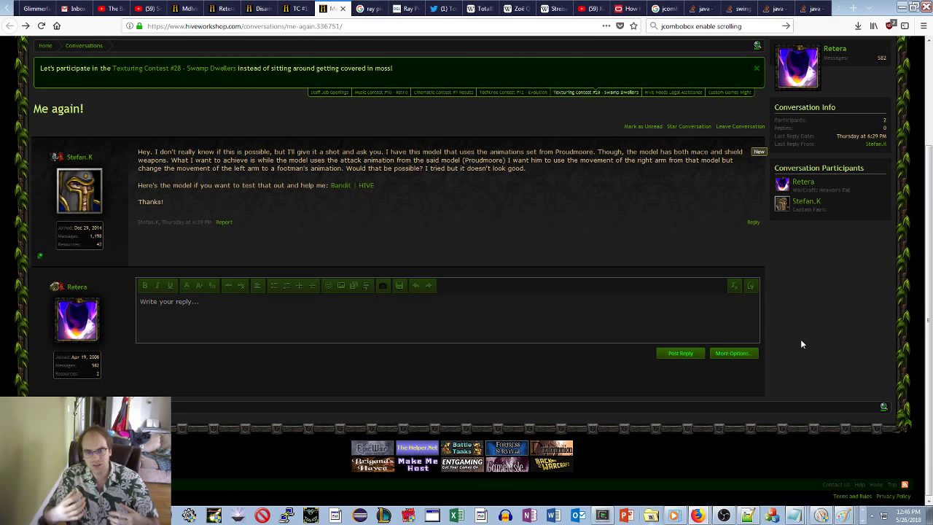
Step: Relaunch MainFrame (2) from Eclipse's recent launches, proceeding despite the workspace errors
click(674, 515)
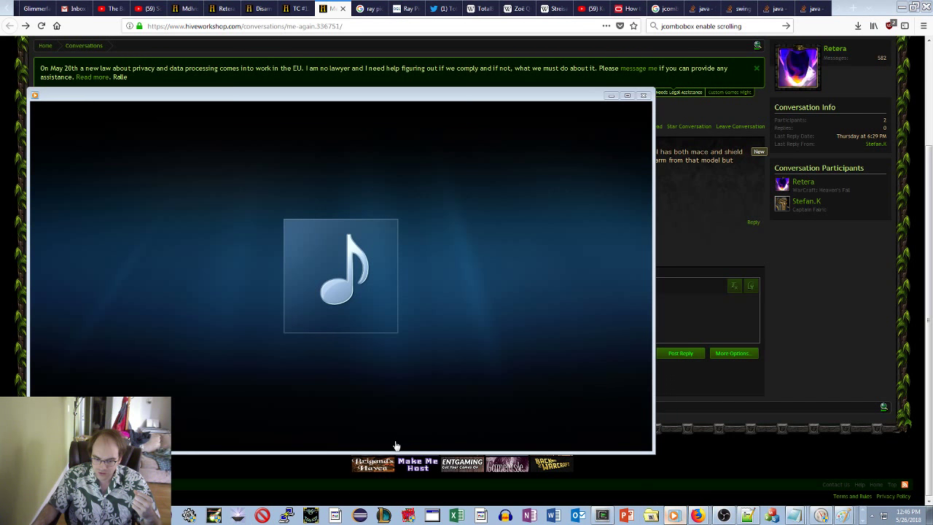
click(834, 368)
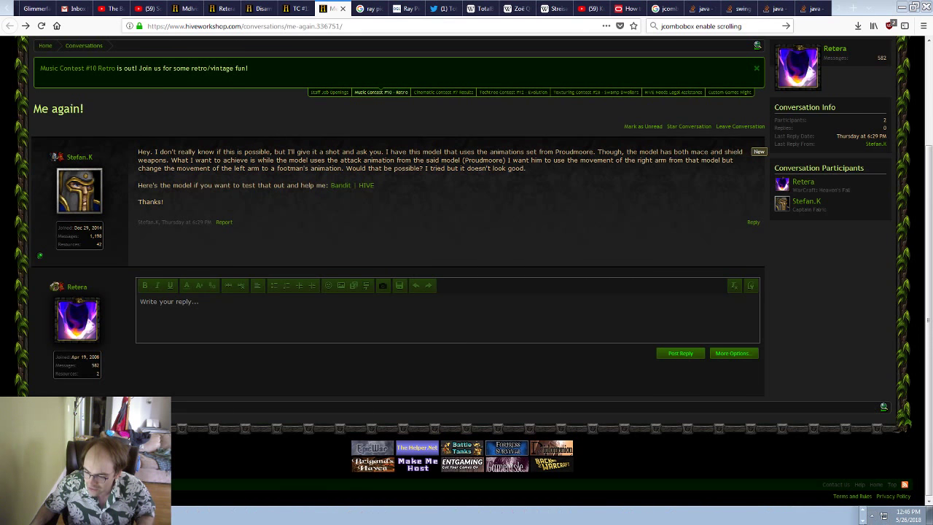
key(alt+Tab)
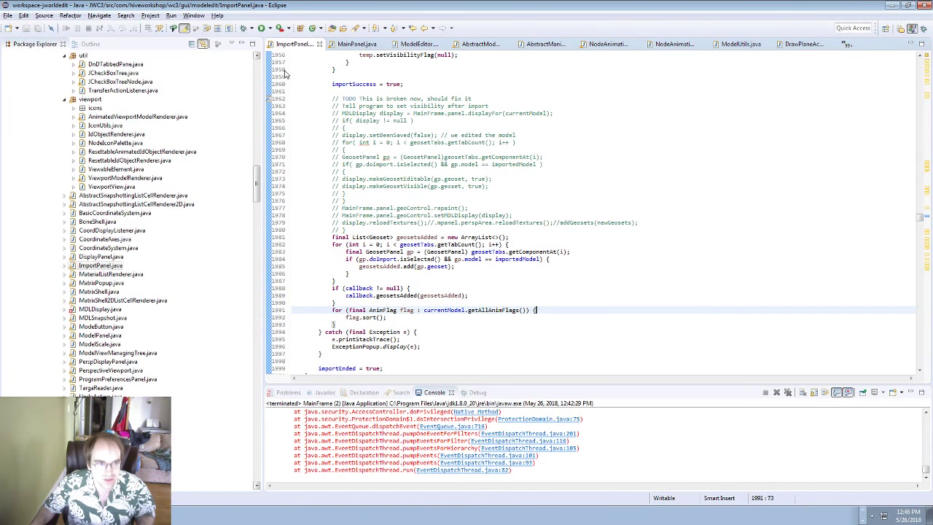
click(269, 29)
click(292, 38)
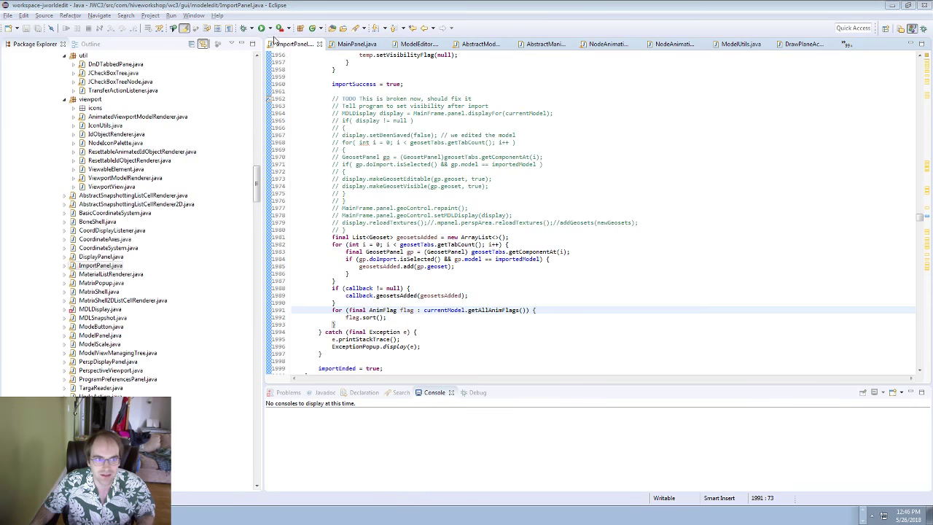
click(515, 273)
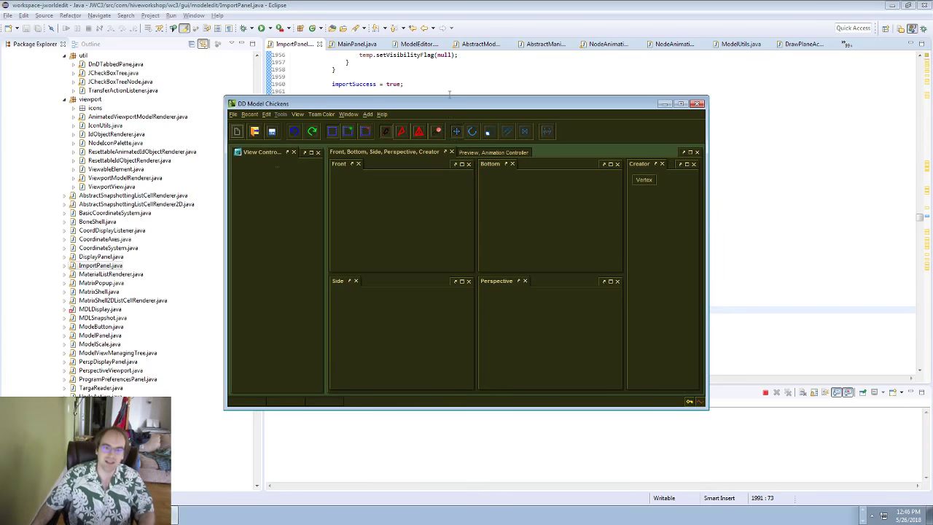
Step: Maximize the window and open BanditBONED.mdx from the recent models list
double_click(449, 103)
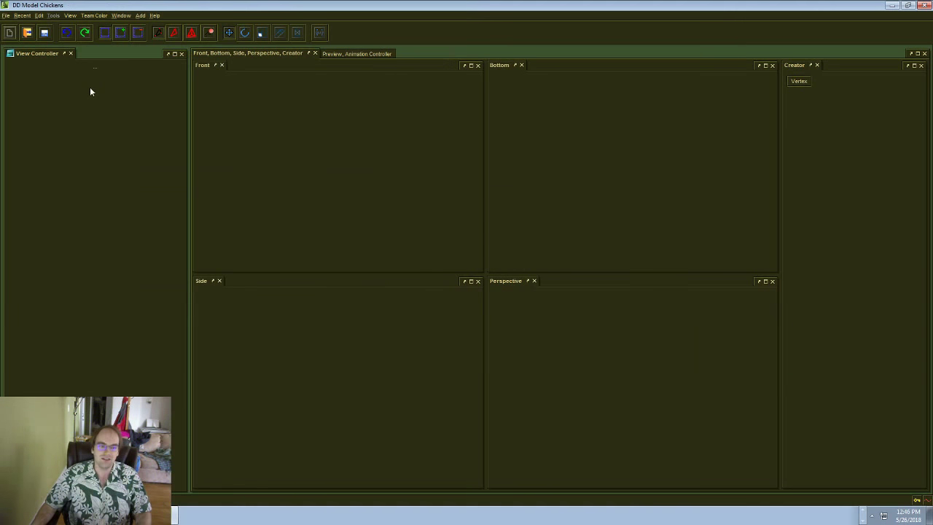
click(6, 16)
mouse_move(22, 16)
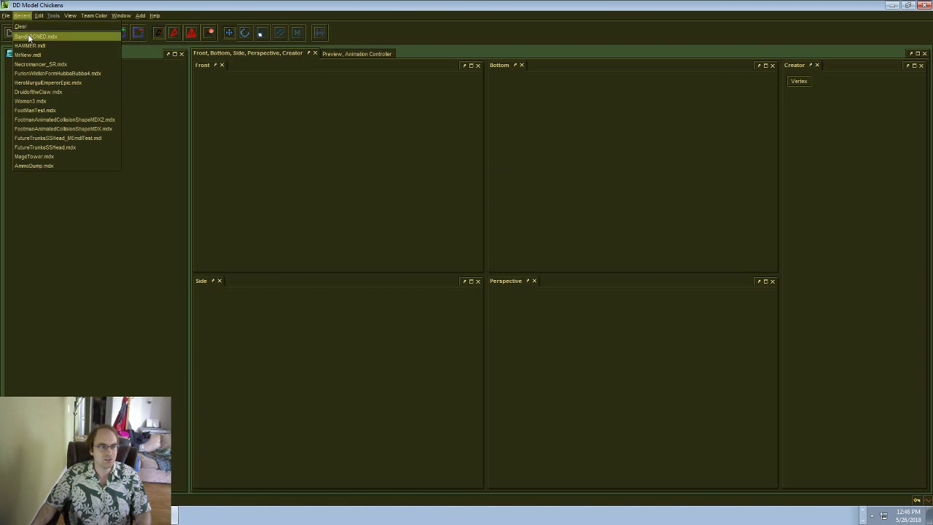
click(76, 54)
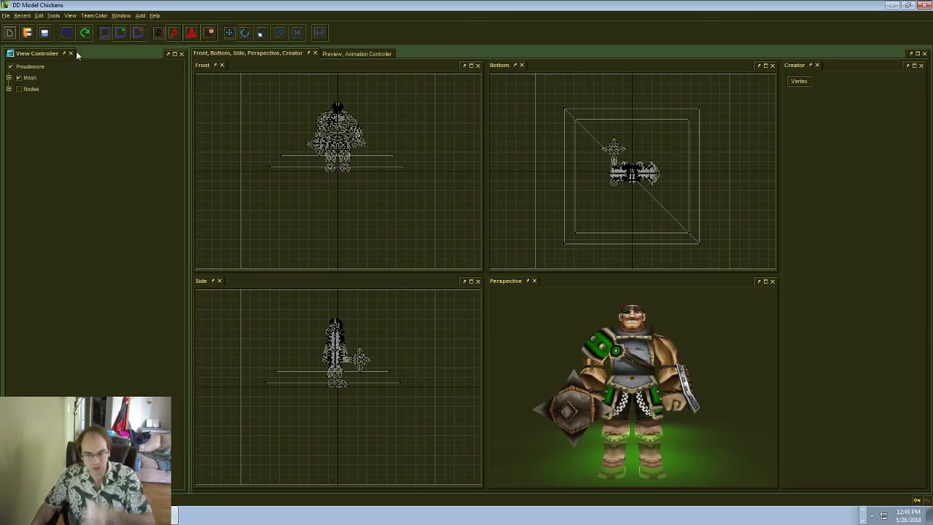
Step: Fetch a unit from the game data and pick the Footman
click(8, 16)
mouse_move(15, 45)
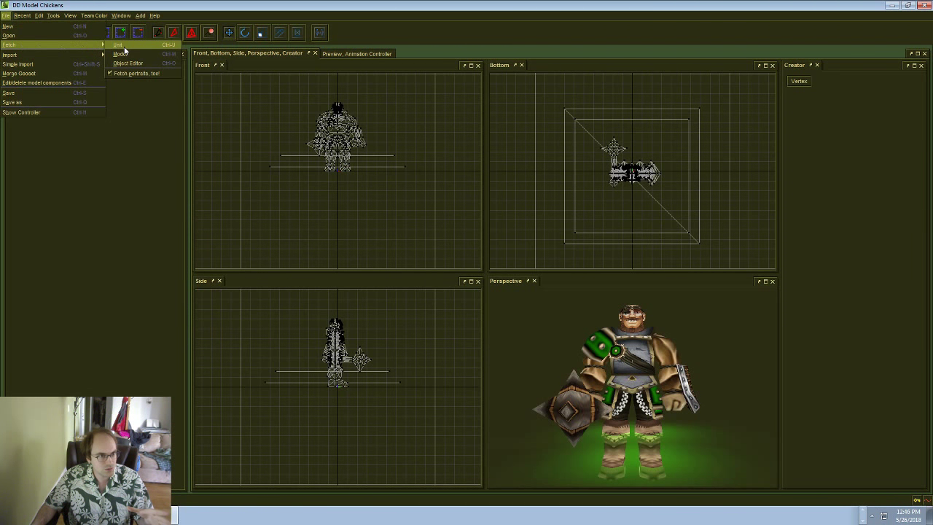
key(u)
click(429, 202)
Step: Load the Footman and preview its Stand - 1 animation
click(444, 363)
click(346, 54)
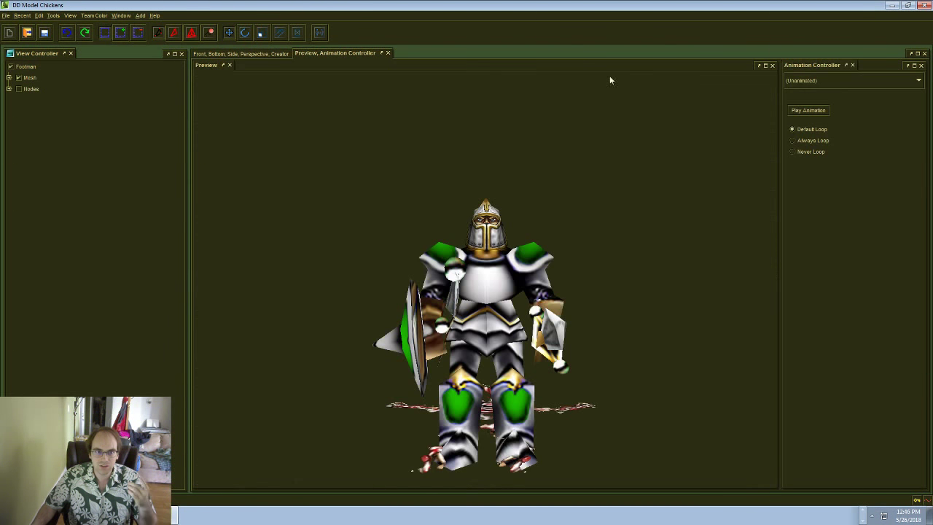
click(797, 81)
click(795, 102)
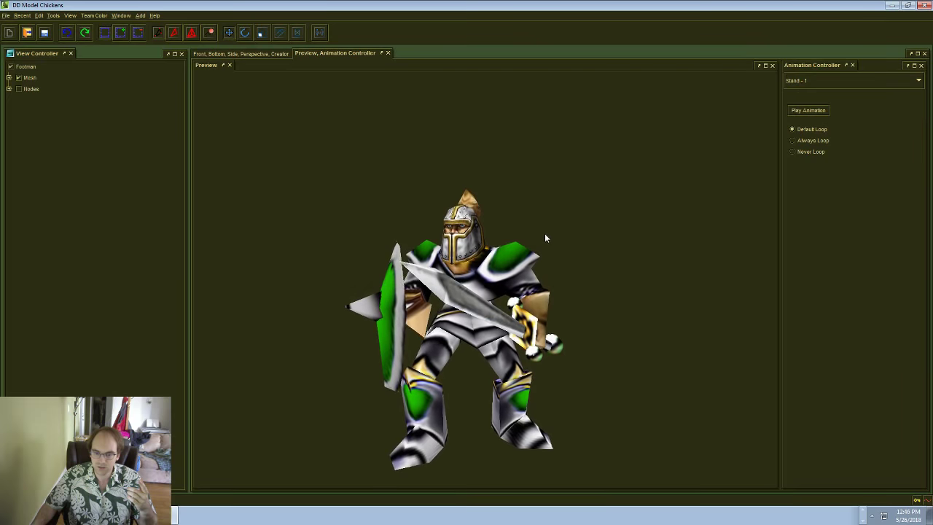
Step: Switch to the bandit and preview its Stand - 1, Stand Ready and Attack - 1 animations
click(121, 15)
click(130, 64)
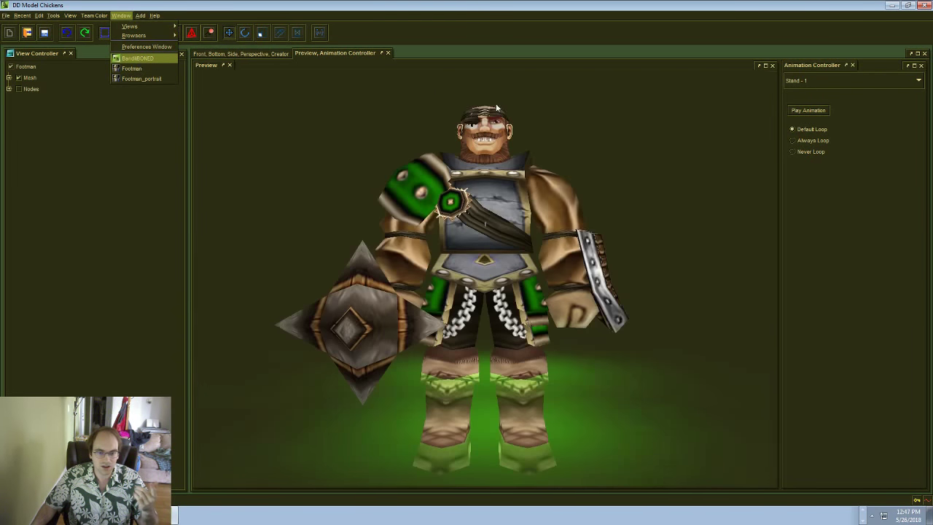
click(802, 80)
click(799, 99)
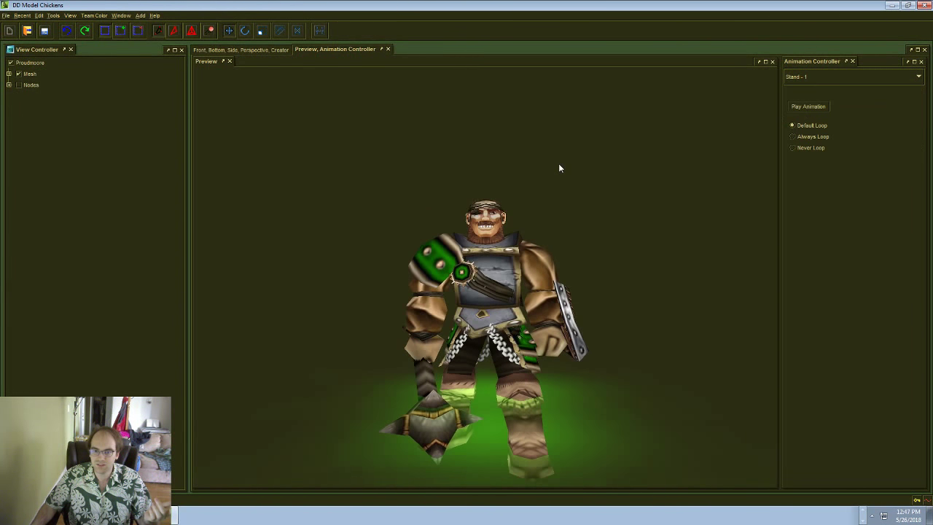
click(824, 77)
click(812, 126)
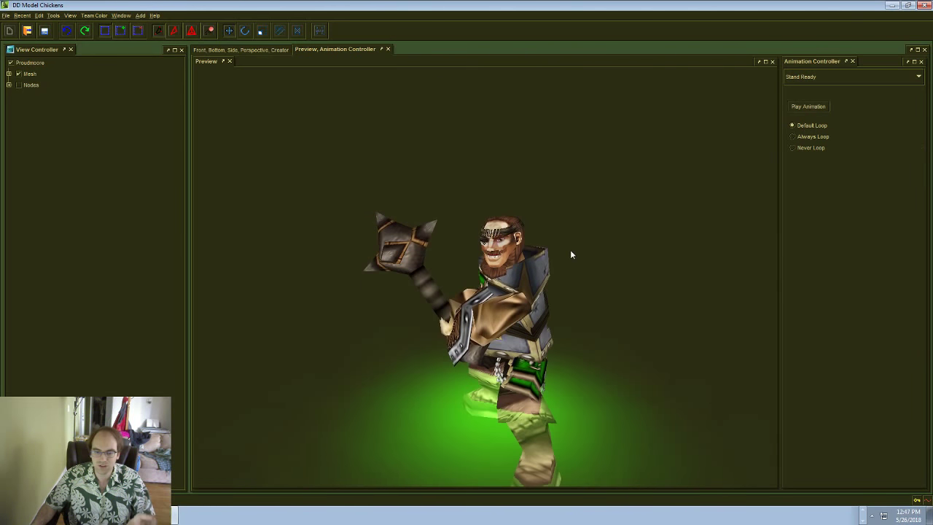
click(811, 81)
click(811, 85)
click(812, 77)
click(800, 130)
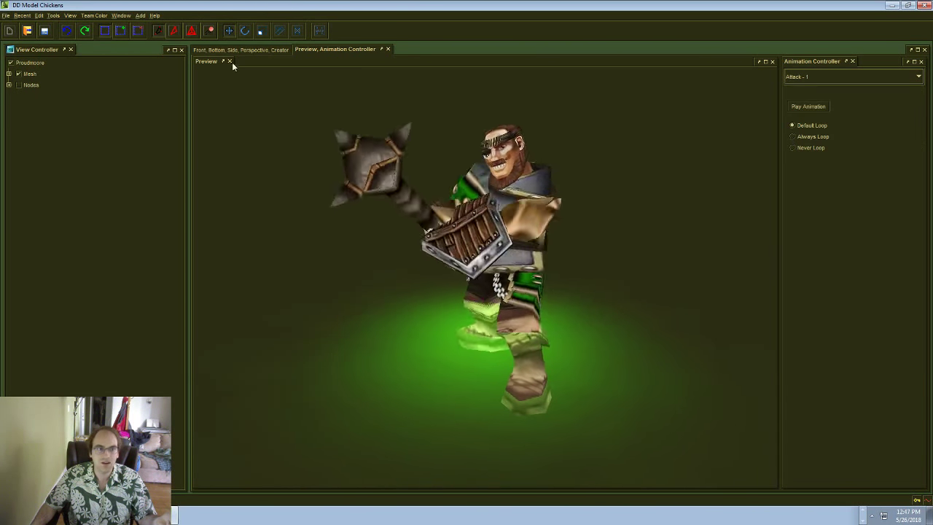
Step: Compare the Footman with the bandit's Stand - 1, ending on the Footman model
click(126, 15)
click(132, 69)
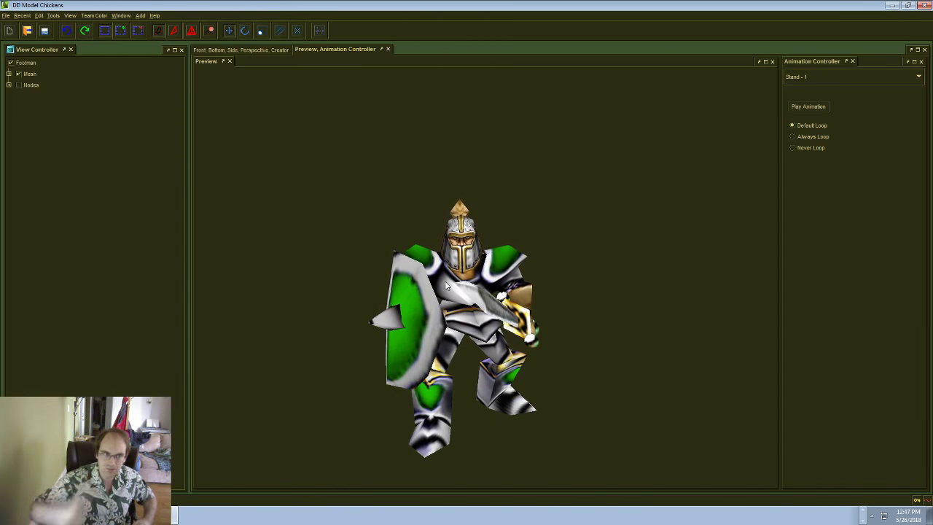
click(122, 15)
click(139, 54)
click(841, 76)
click(816, 106)
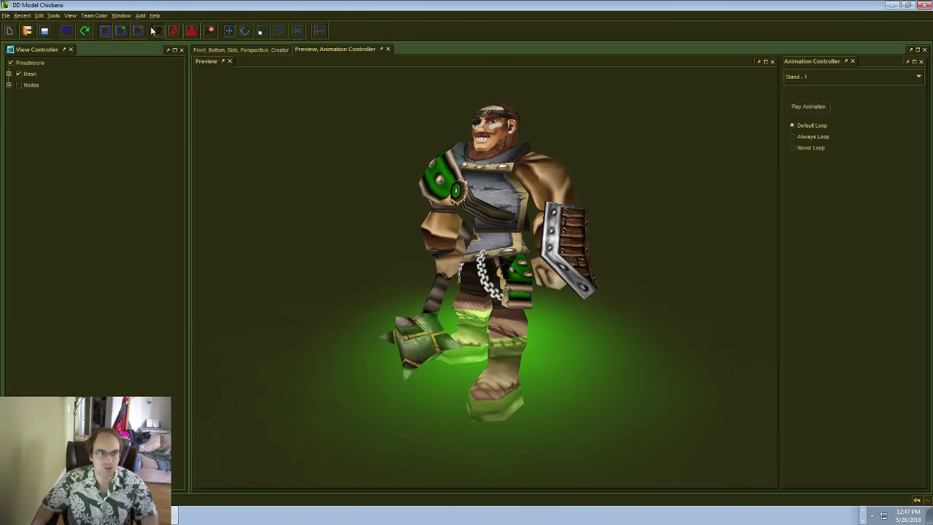
click(121, 16)
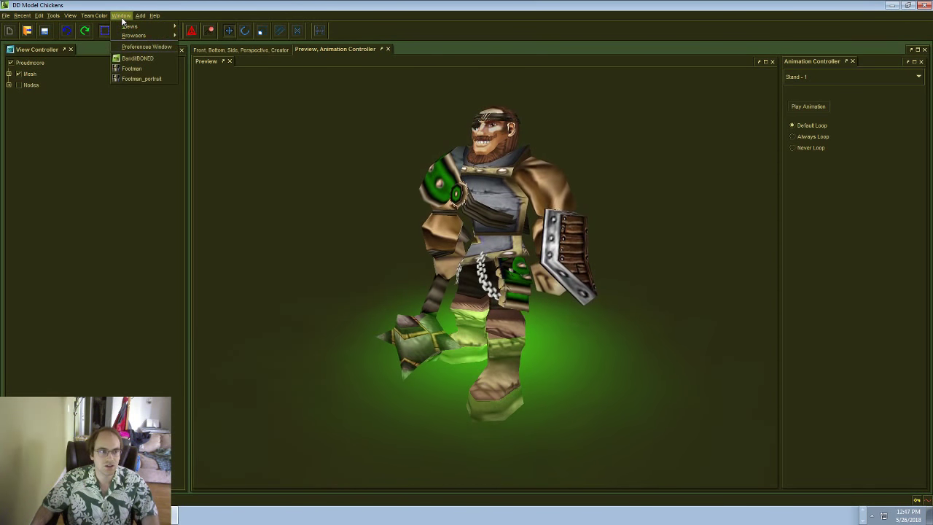
click(136, 67)
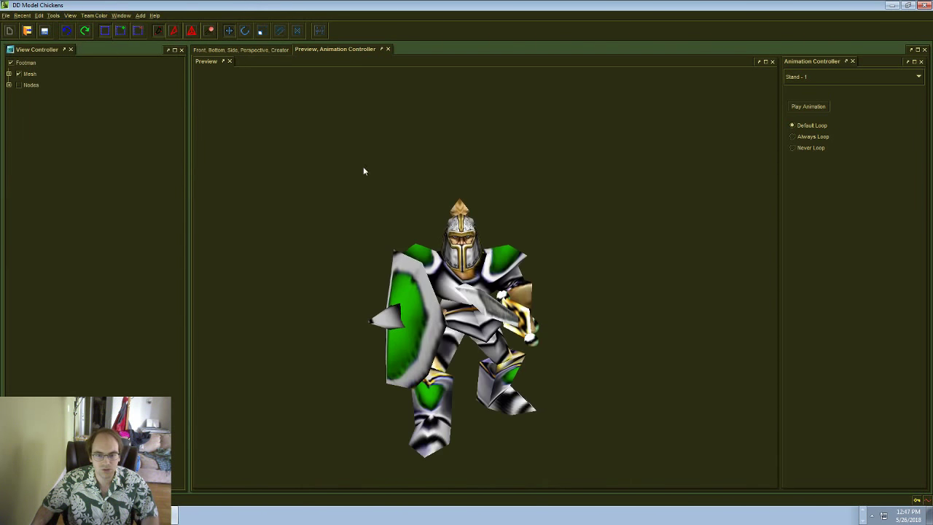
Step: Select the whole Footman, nodes included, in the Front view and apply Mirror, then return to Preview
click(270, 50)
click(19, 85)
drag(276, 135, 393, 179)
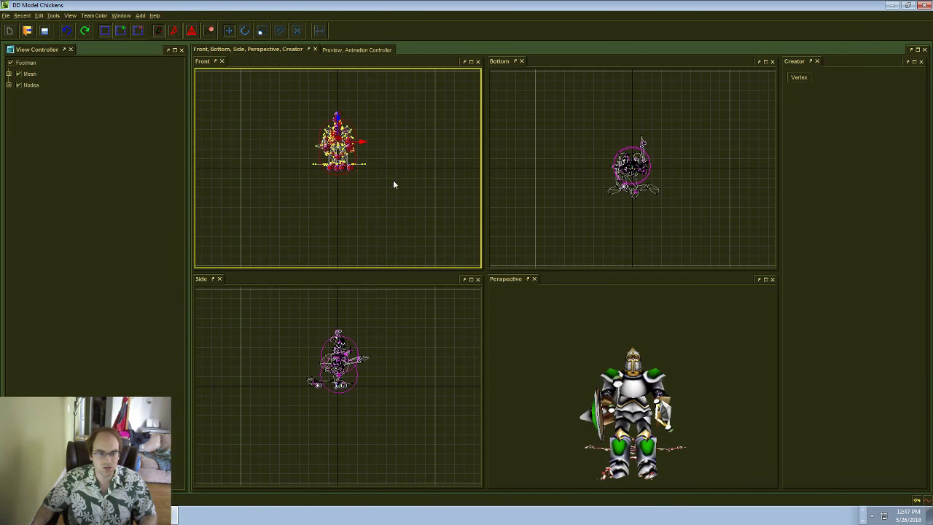
click(54, 15)
mouse_move(77, 120)
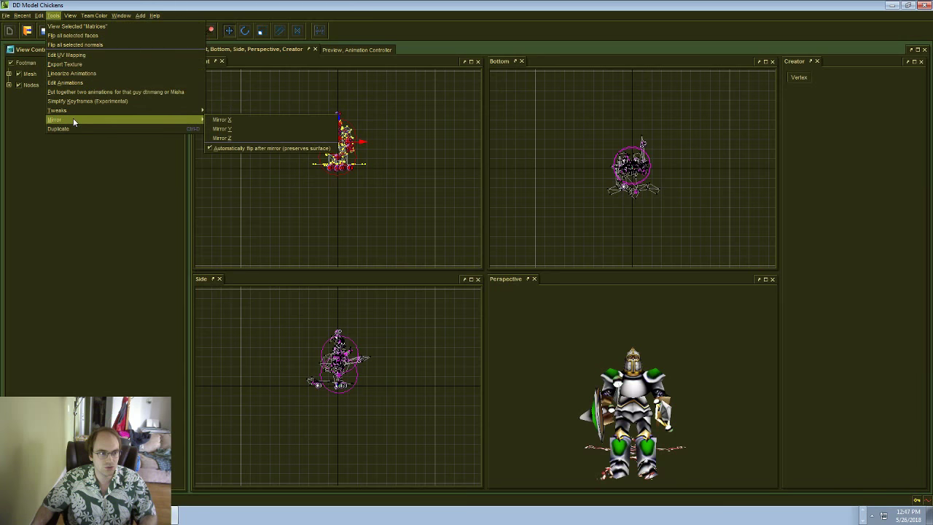
click(242, 122)
click(356, 50)
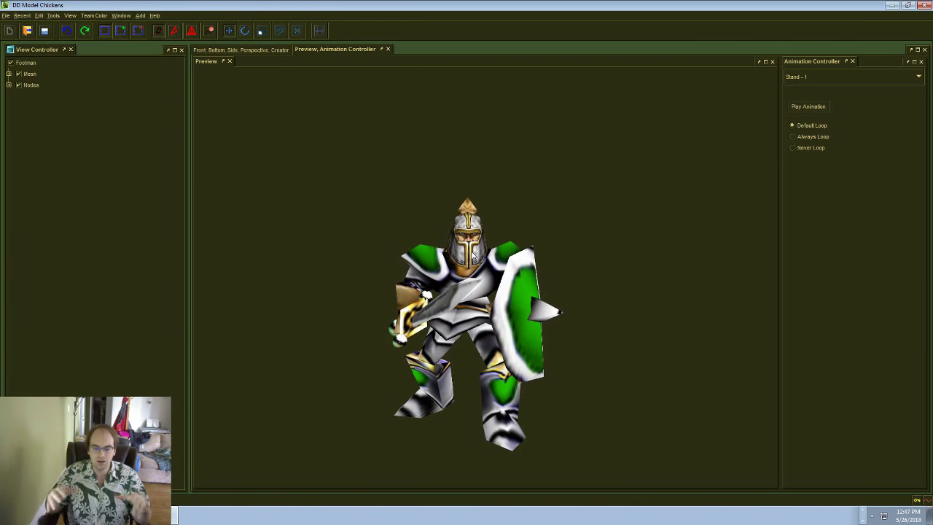
Step: Play the mirrored Footman's Attack - 1 animation and zoom out
click(800, 77)
click(796, 131)
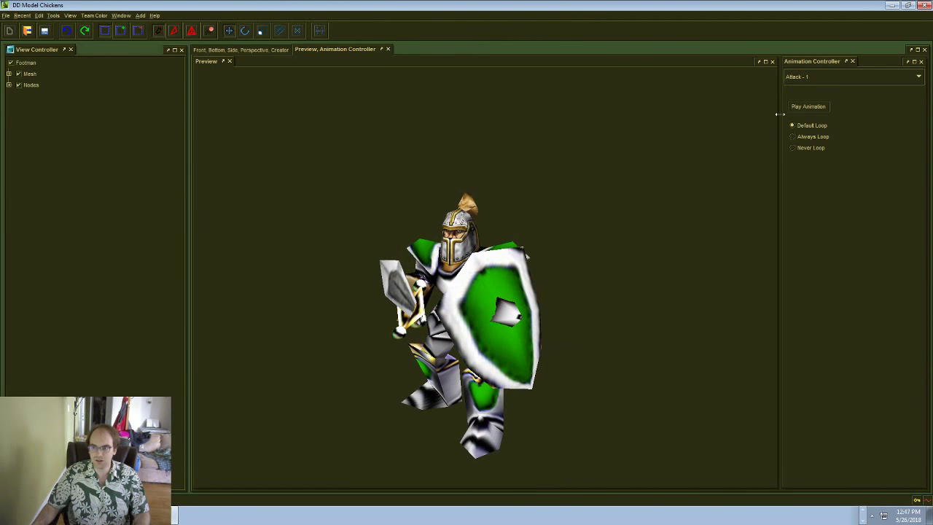
click(794, 108)
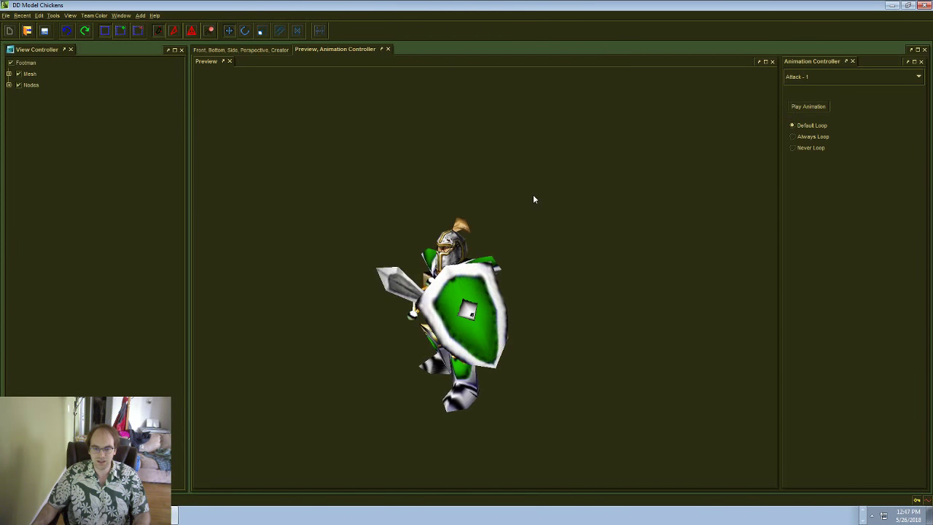
scroll(525, 200, down, 4)
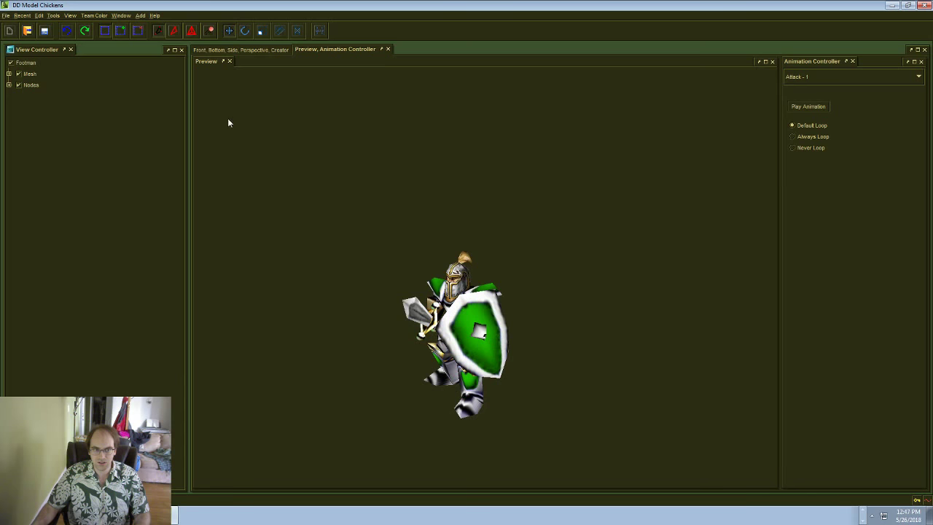
Step: Switch to the BanditBONED model through the Window menu
click(121, 16)
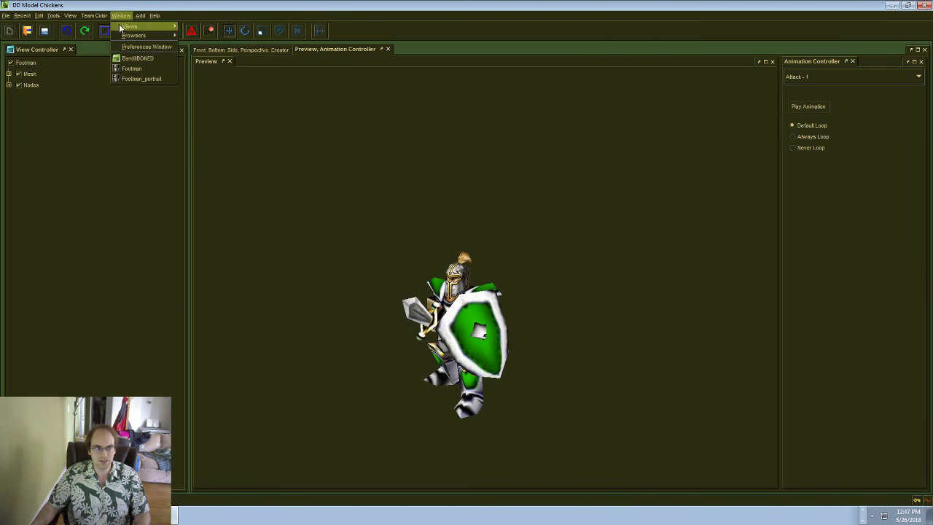
click(132, 67)
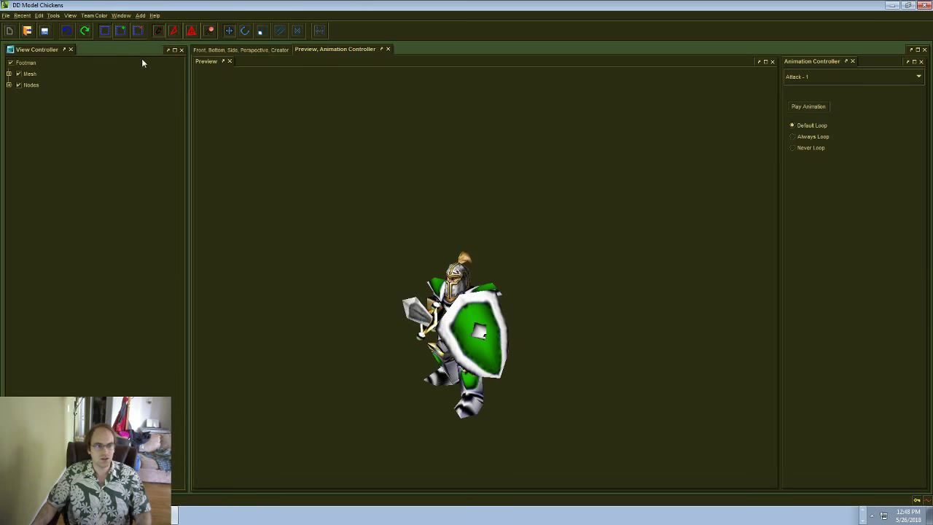
click(123, 16)
click(137, 58)
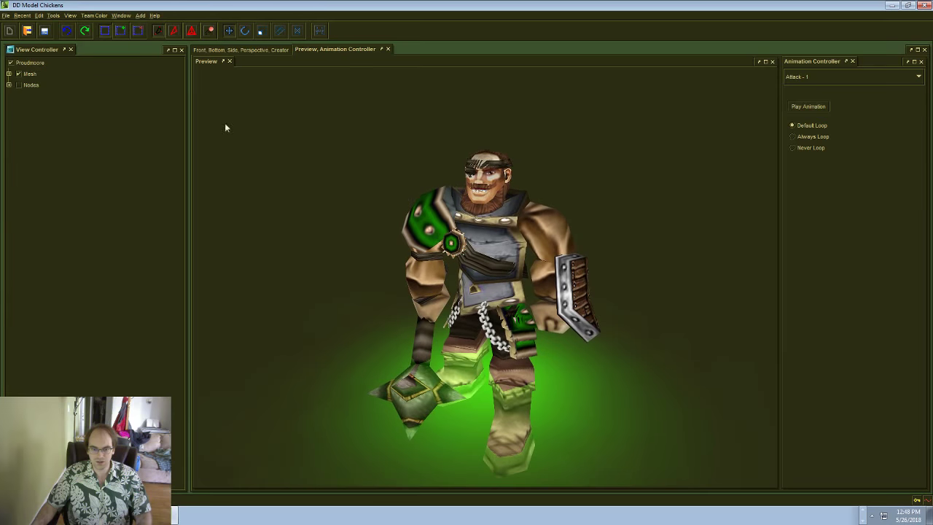
Step: Start importing from another open model, choosing the Footman as source
click(6, 15)
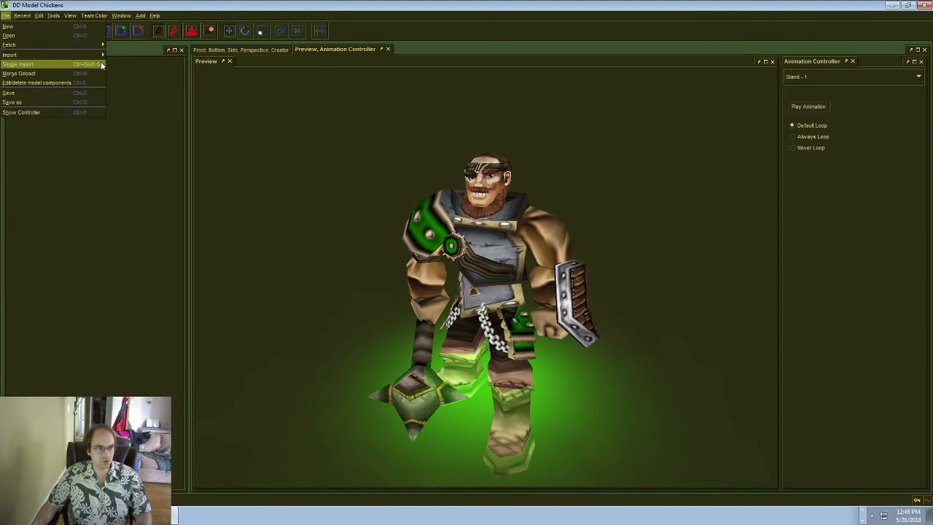
mouse_move(99, 46)
click(133, 90)
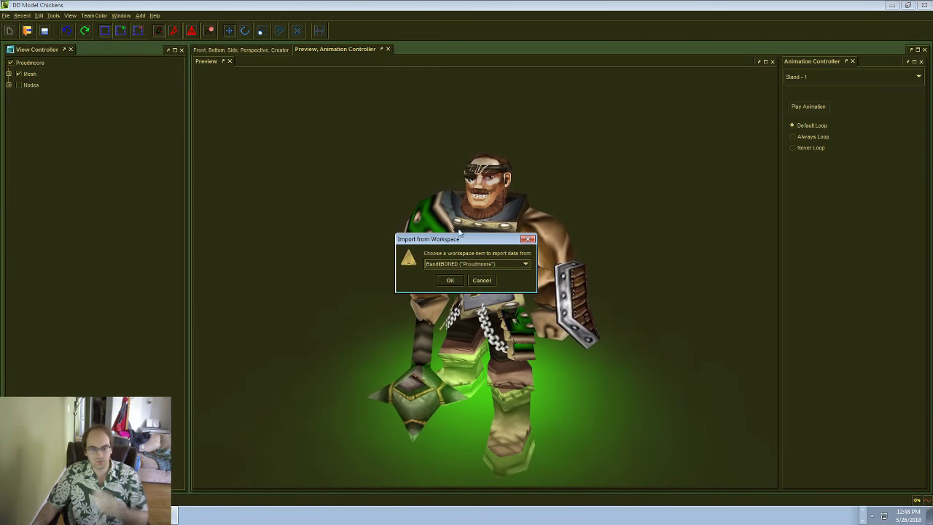
click(471, 264)
click(450, 282)
click(452, 279)
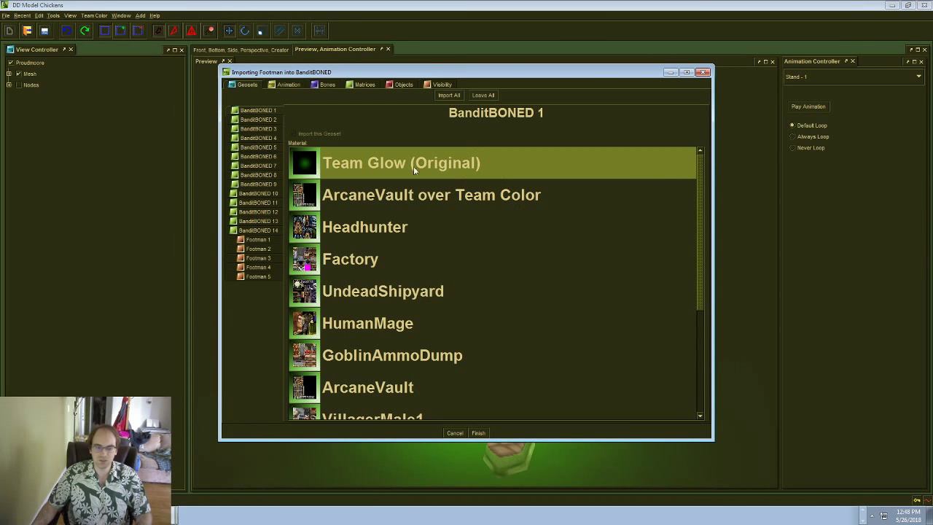
Step: Set all animations to Time-scale into existing sequences and review Stand Victory, Walk, Stand - 2 and Stand - 1 mappings
double_click(417, 72)
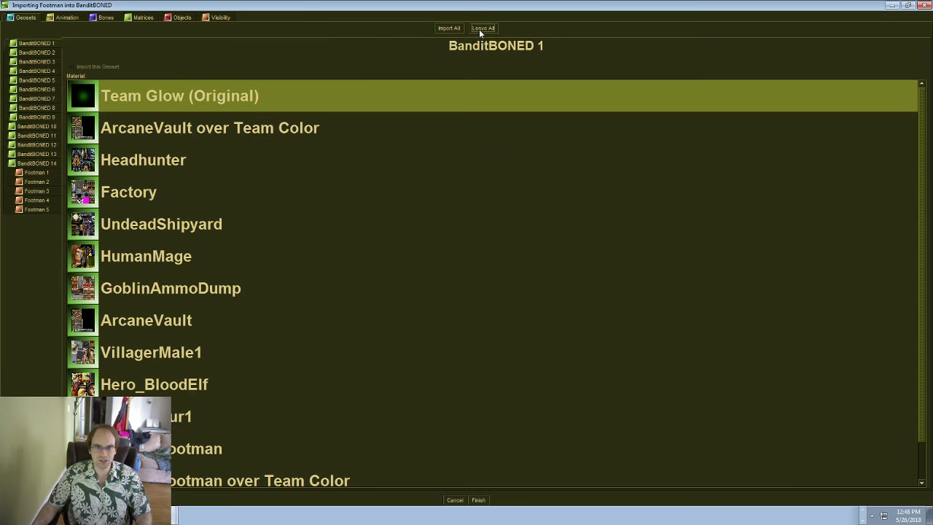
click(63, 17)
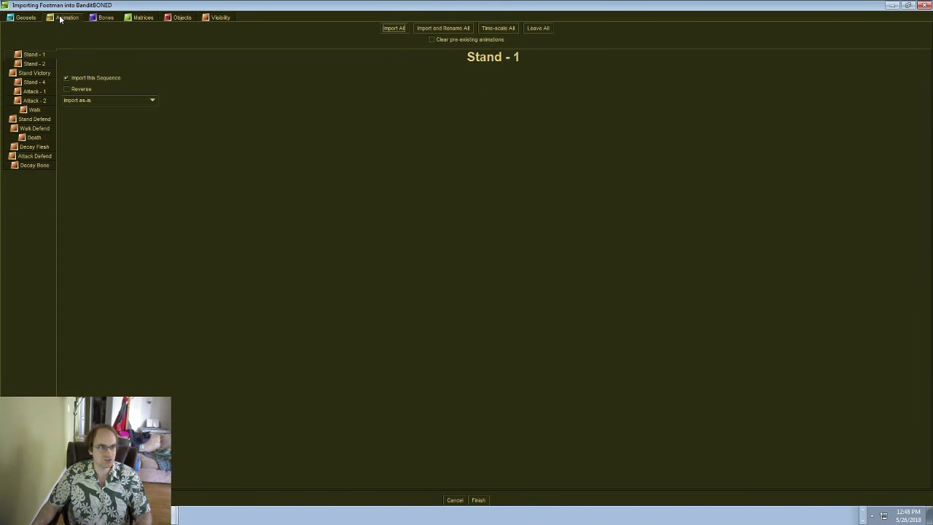
click(536, 28)
click(490, 28)
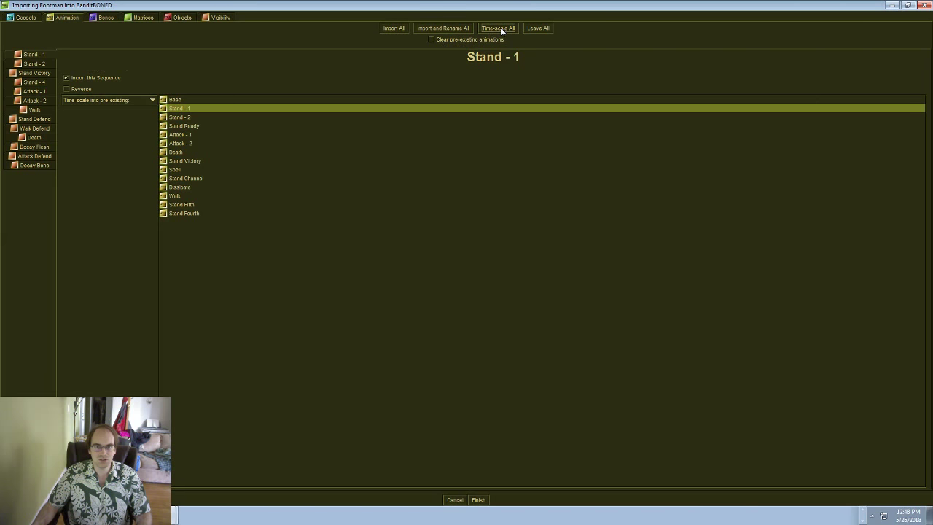
click(48, 73)
click(34, 109)
click(36, 64)
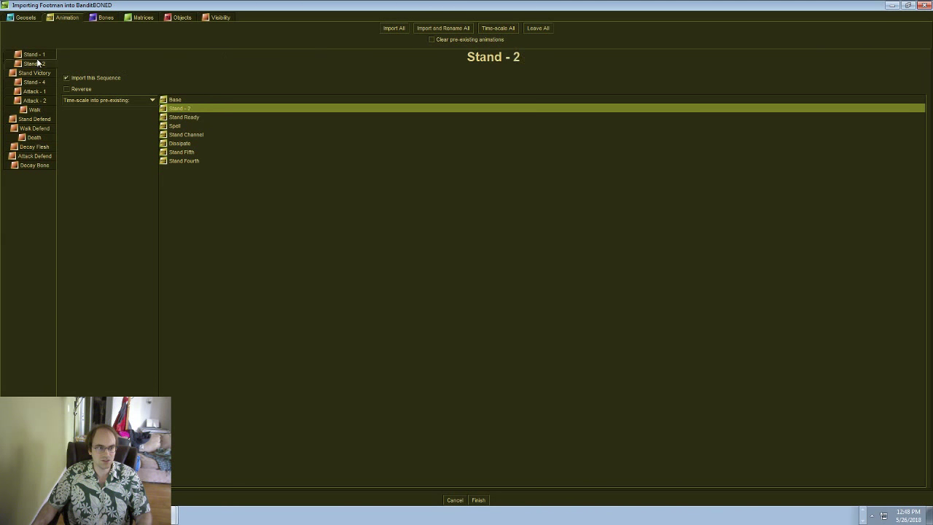
click(37, 56)
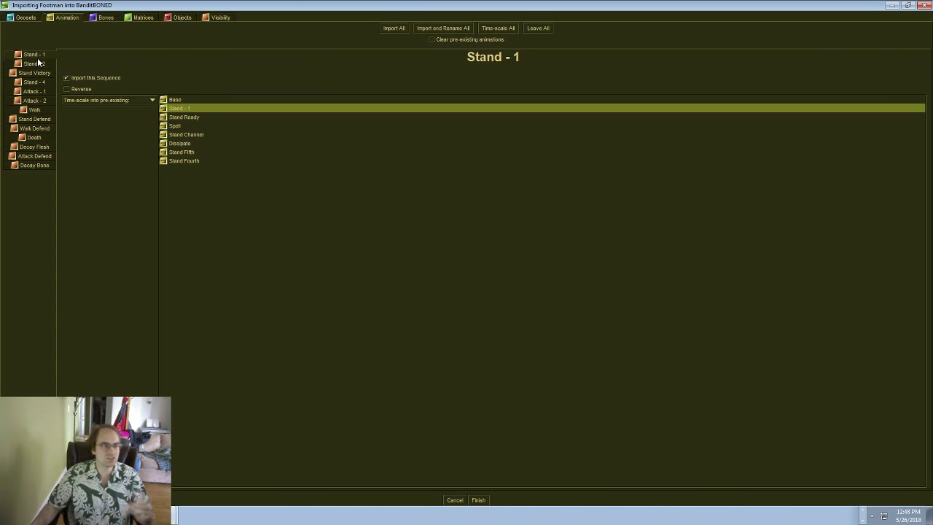
Step: Leave out all Footman objects on the Objects tab and all bones on the Bones tab
click(175, 17)
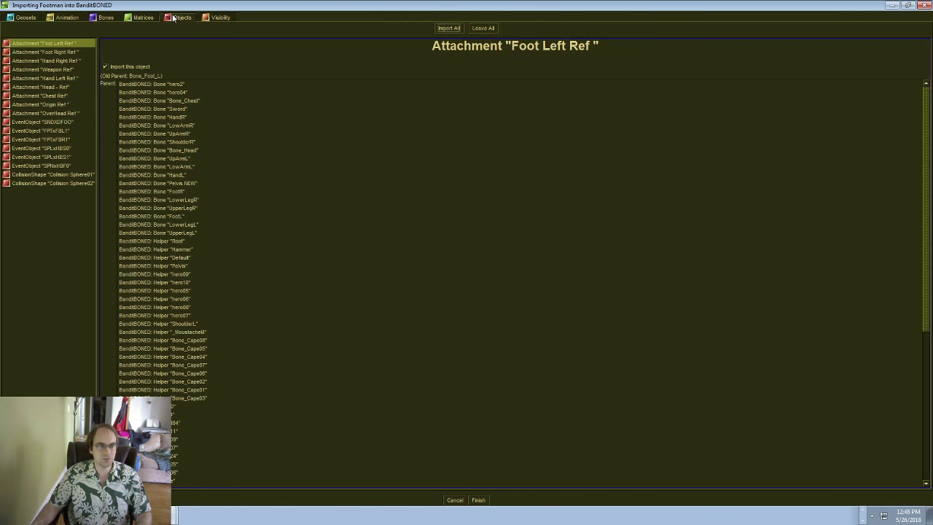
click(485, 28)
click(109, 18)
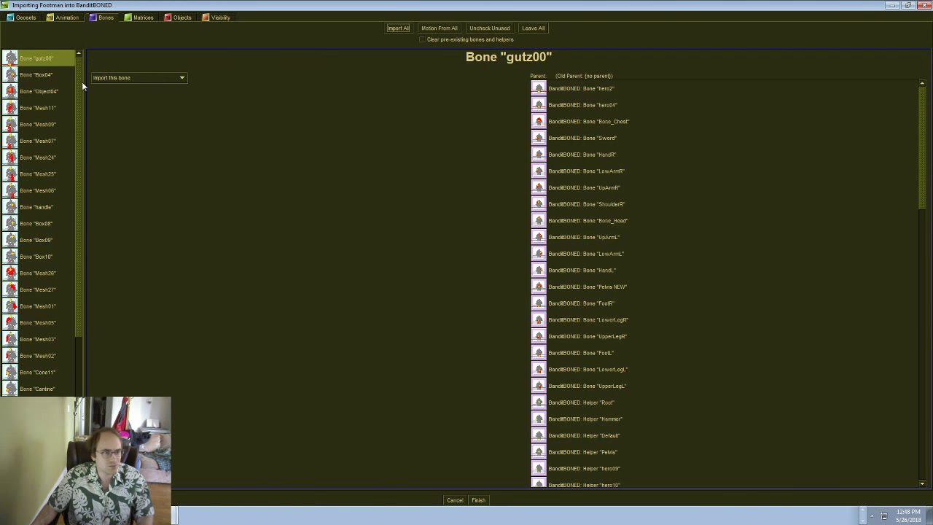
mouse_move(82, 81)
mouse_down()
mouse_move(69, 301)
mouse_move(79, 153)
mouse_move(73, 68)
mouse_up()
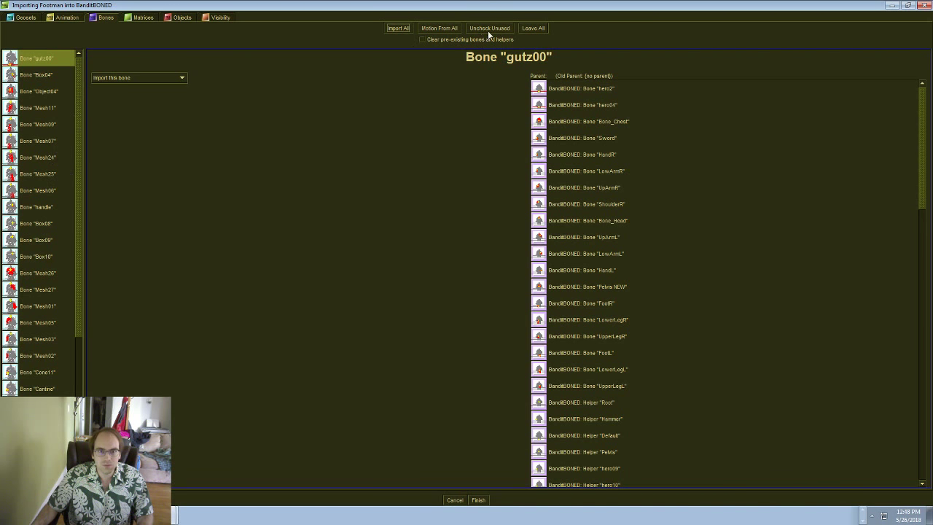
click(533, 27)
scroll(28, 191, down, 4)
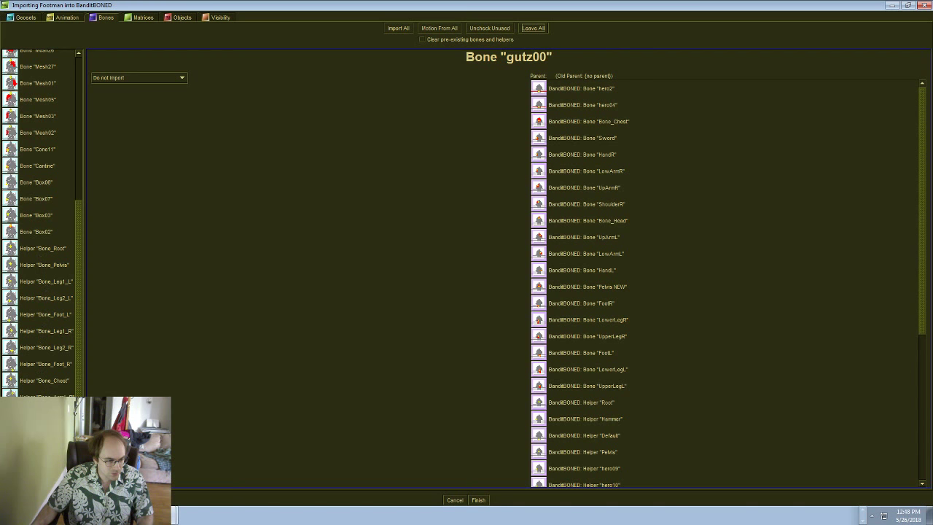
Step: Inspect the Footman's Bone_Arm1_R, Bone_Arm2_R, Bone_Hand_R and left-arm helpers, ending on Bone_Arm1_R
click(45, 393)
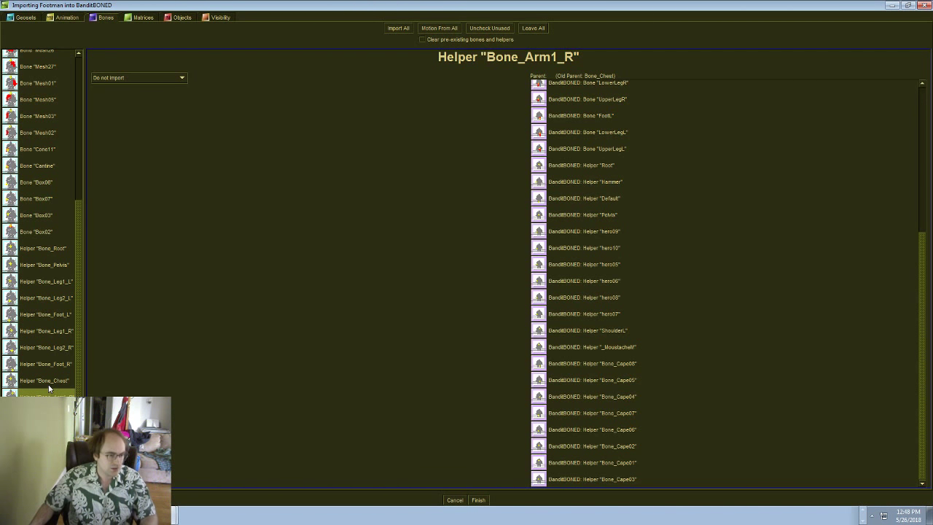
click(44, 413)
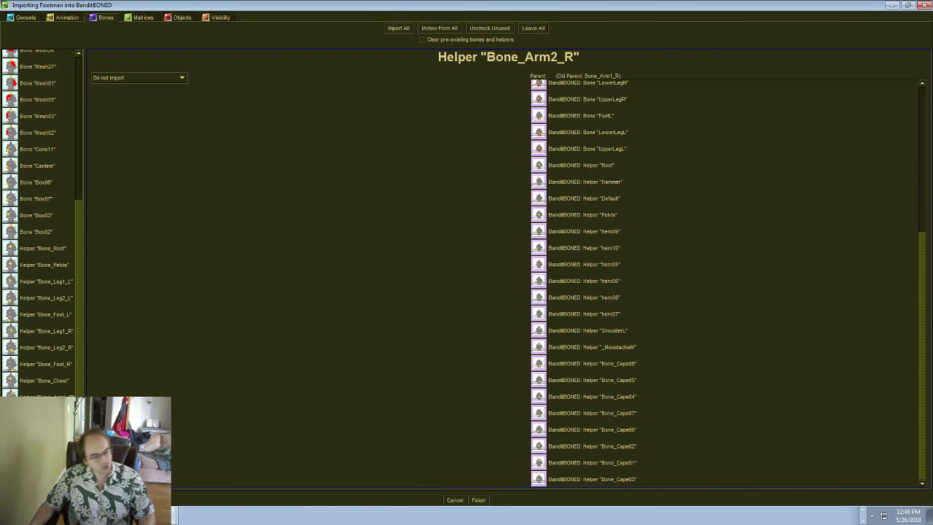
key(Down)
key(Up)
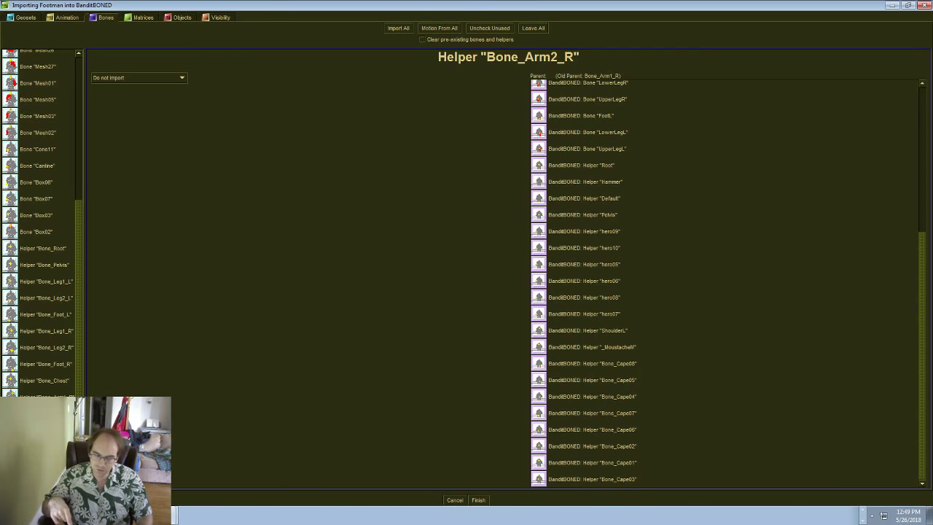
key(Down)
key(Down)
key(Down)
key(Up)
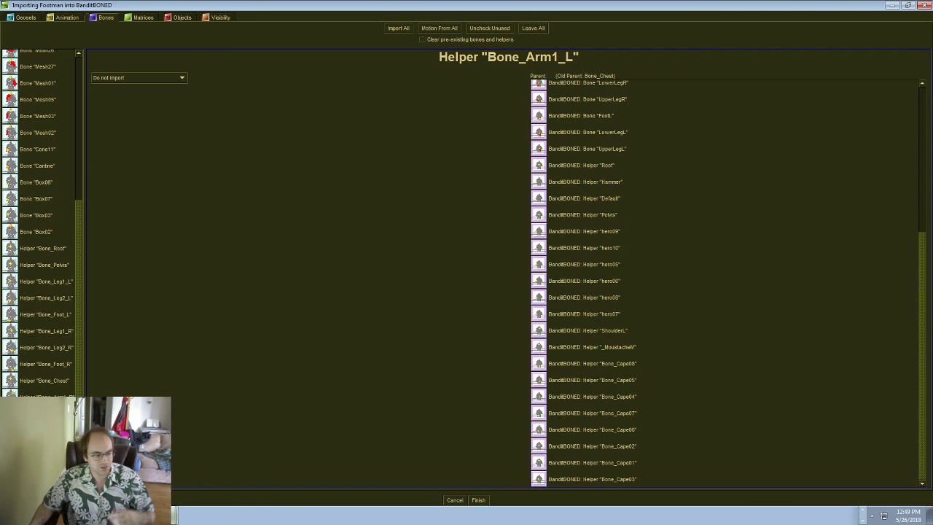
key(Down)
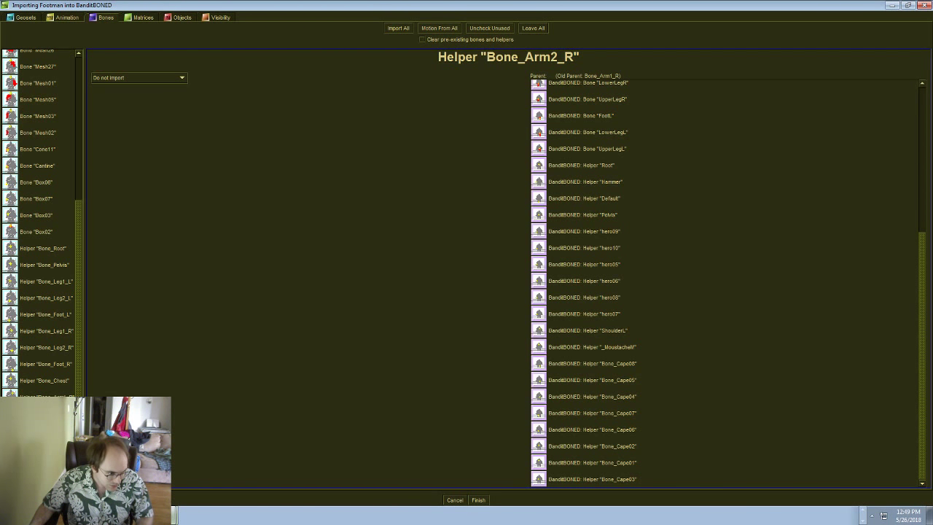
key(Up)
Step: Import Bone_Arm1_R's motion onto the bandit's existing ShoulderL bone
click(118, 77)
click(119, 96)
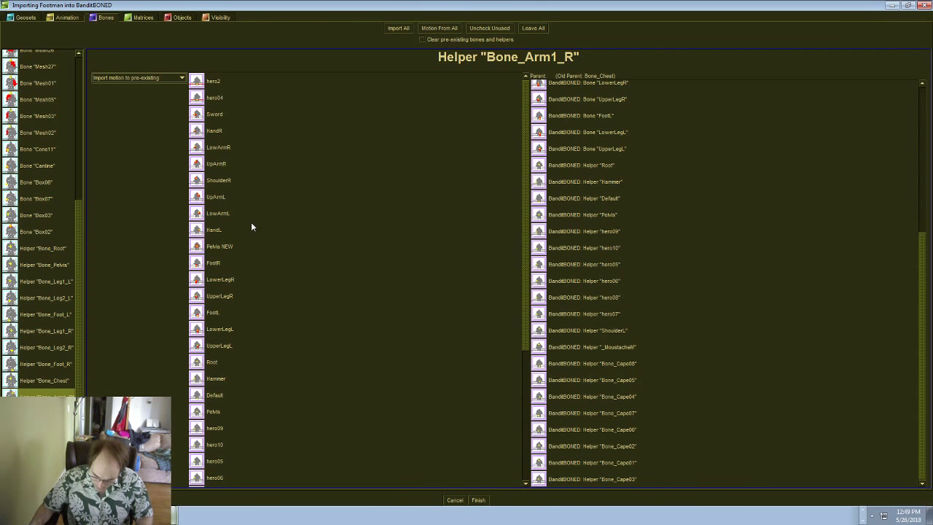
scroll(253, 233, down, 5)
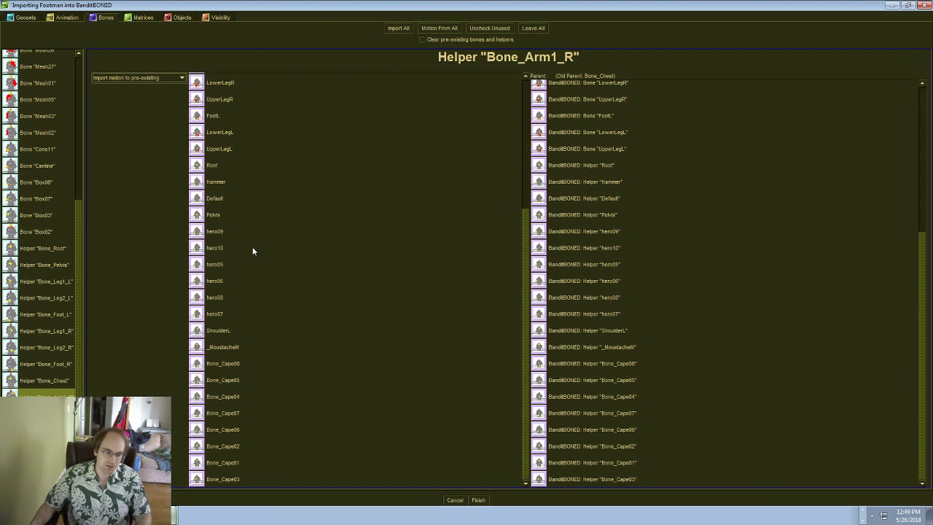
scroll(259, 245, up, 5)
scroll(259, 248, down, 4)
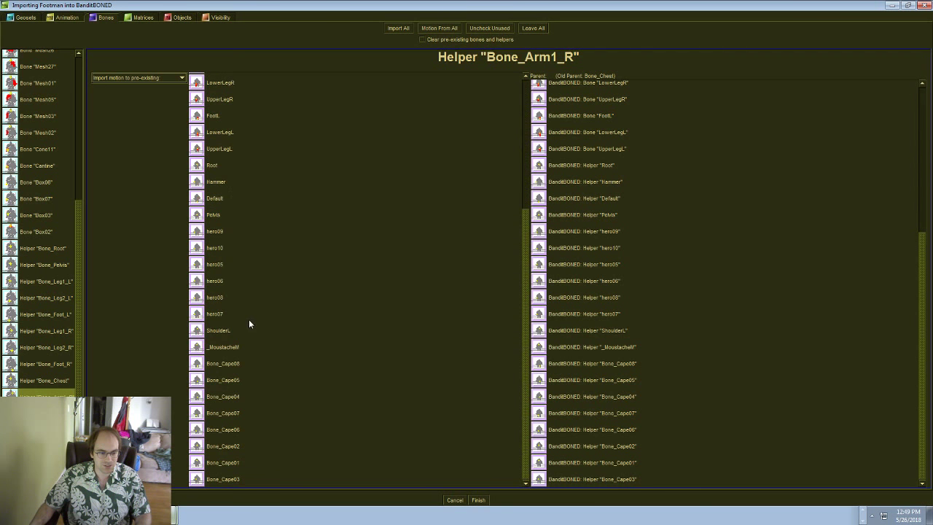
scroll(221, 292, up, 4)
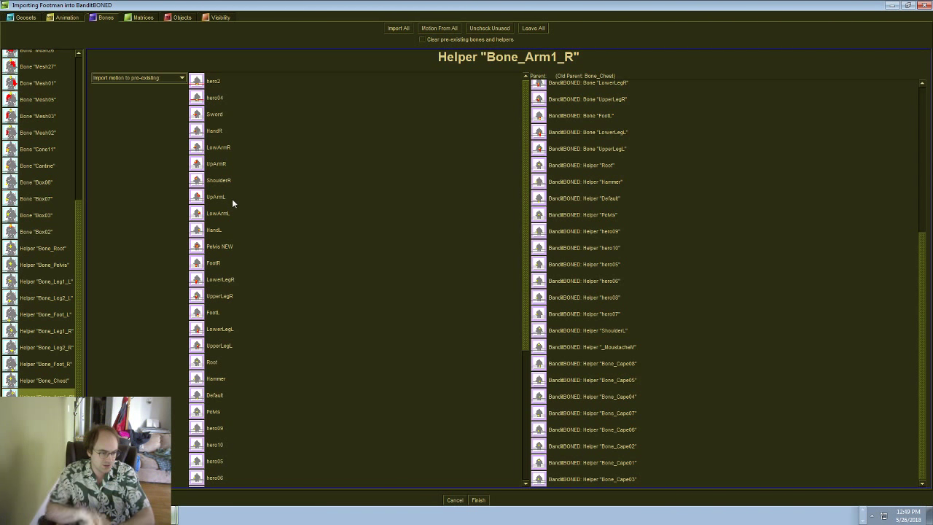
scroll(269, 255, down, 4)
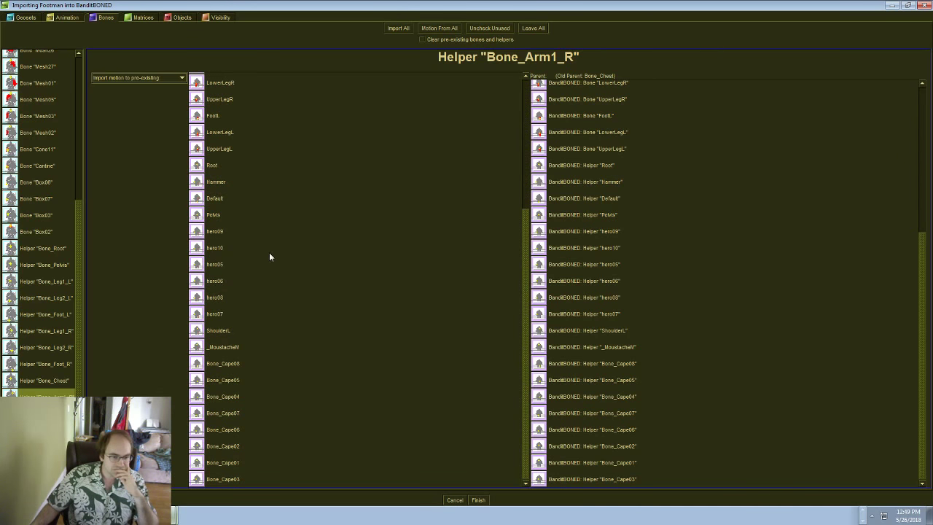
click(230, 332)
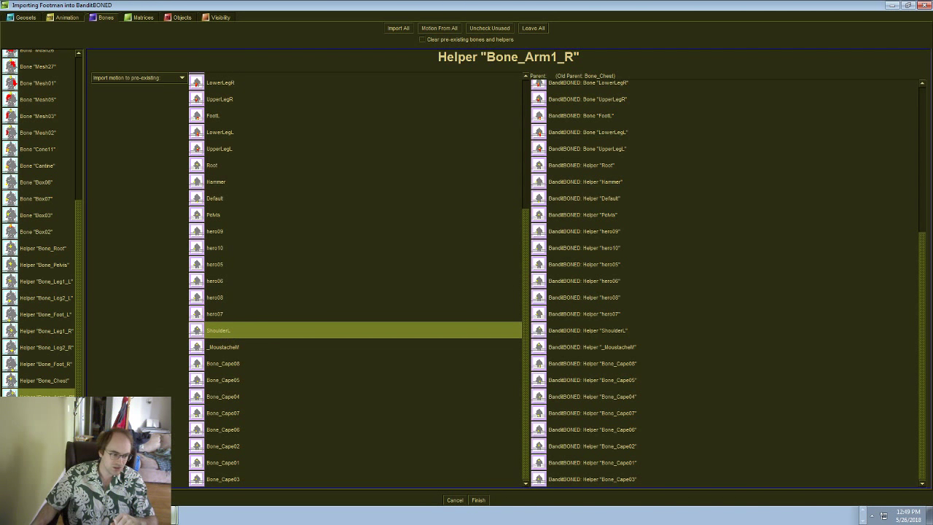
Step: Import Bone_Arm2_R's motion onto the bandit's existing LowArmL bone
click(120, 77)
click(121, 93)
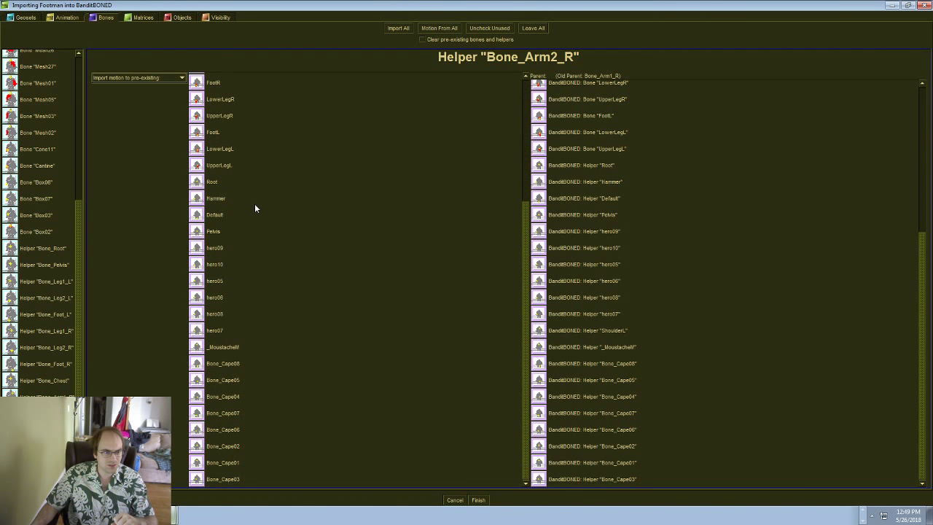
scroll(254, 209, up, 4)
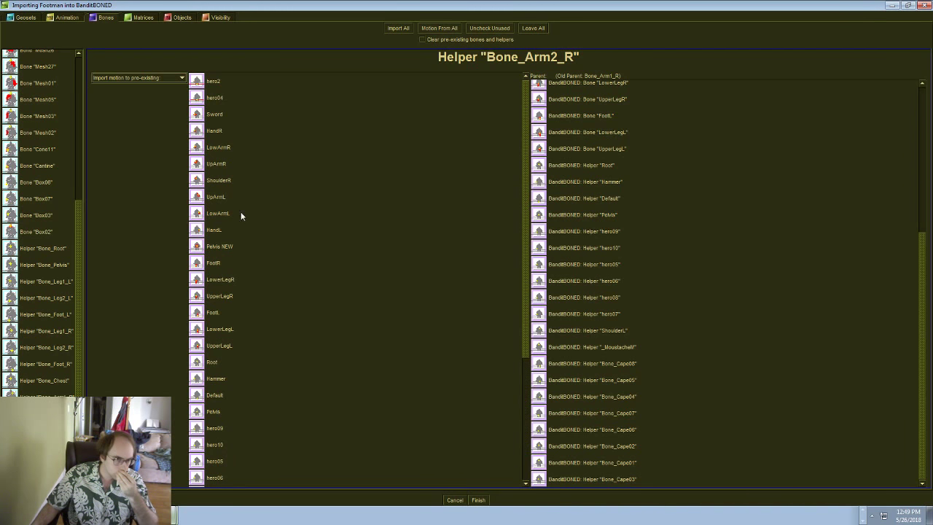
click(233, 214)
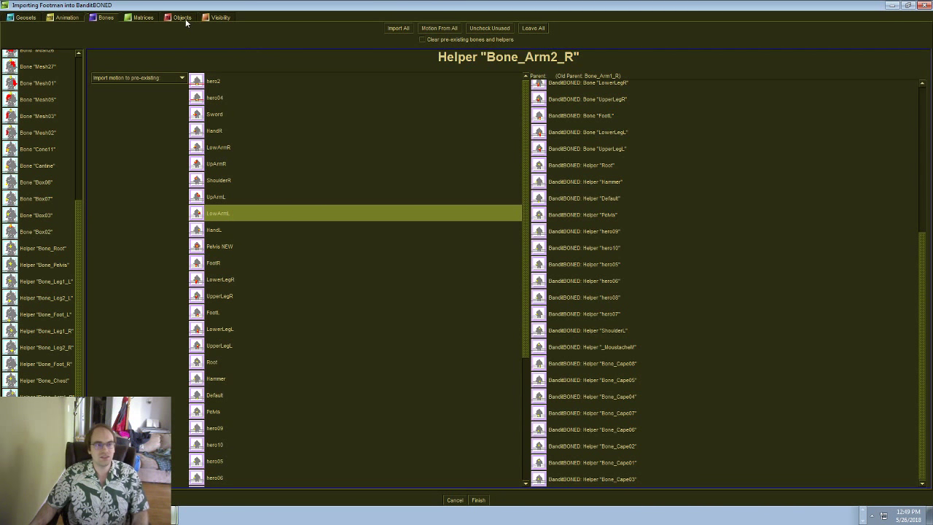
Step: Review the Matrices, Objects and Visibility import settings, including Geoset 3
click(148, 19)
click(179, 17)
click(217, 17)
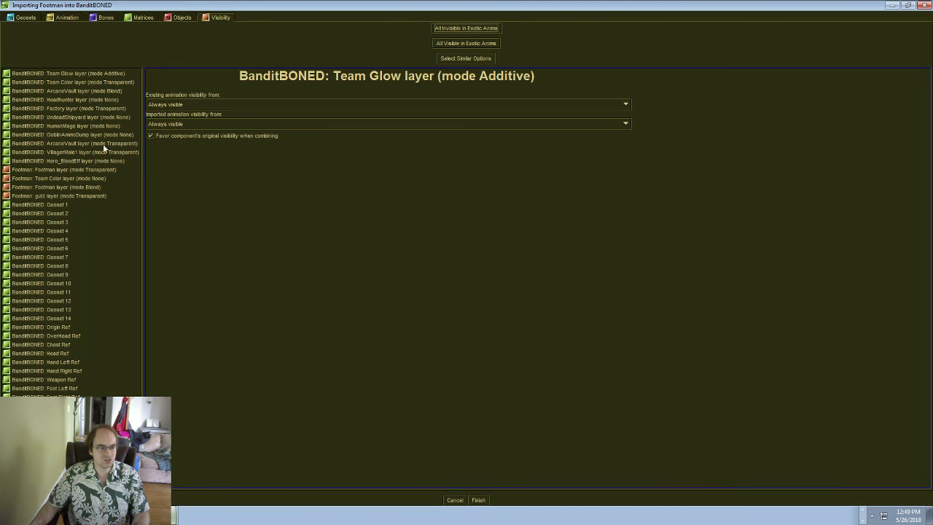
drag(66, 213, 66, 222)
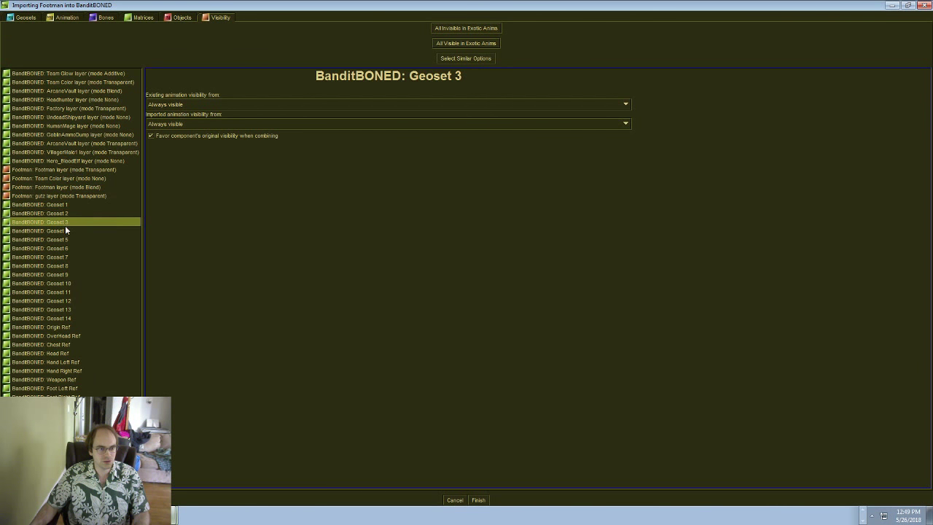
Step: Finish the import and preview the bandit's Stand - 2 and Attack - 1, viewed from behind
click(477, 501)
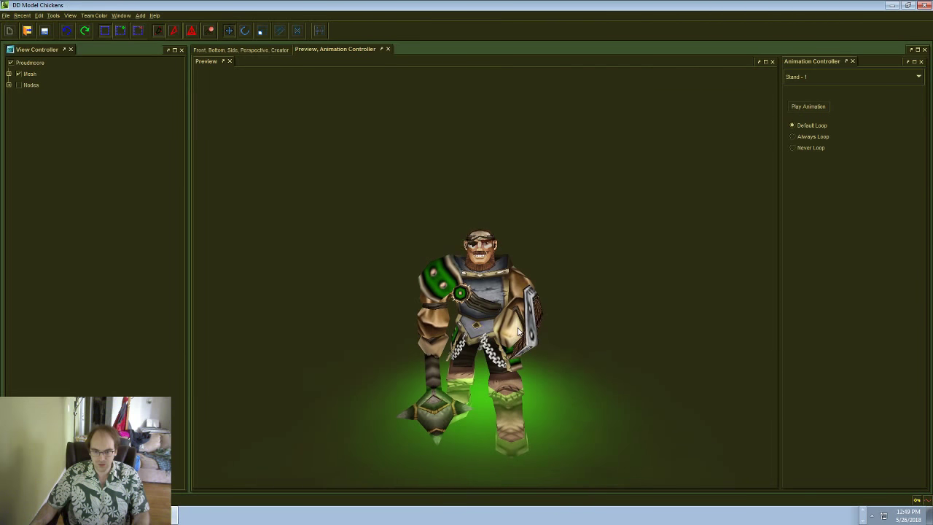
click(802, 77)
click(807, 113)
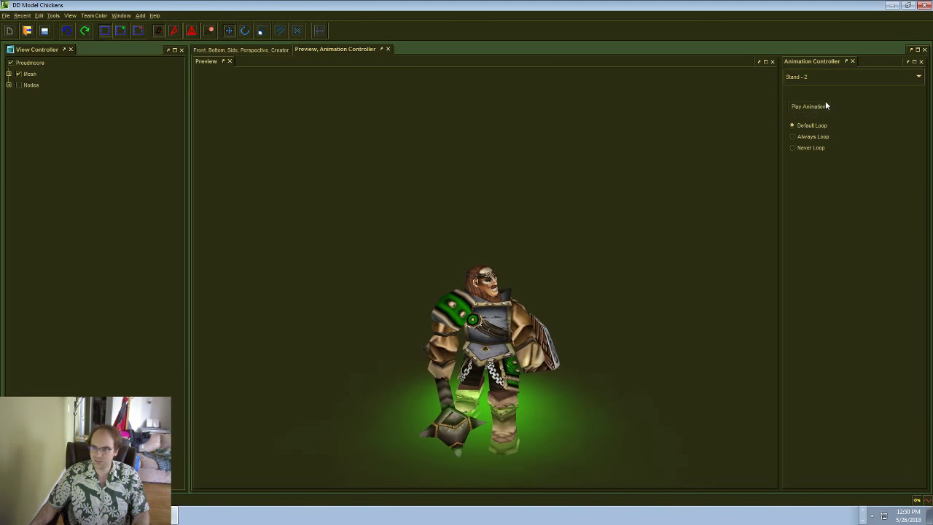
click(837, 77)
click(816, 129)
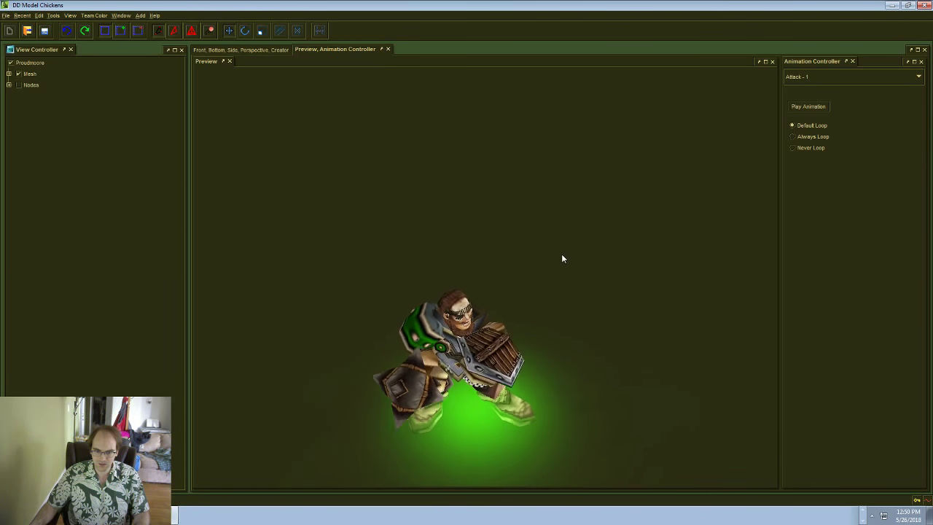
middle_drag(518, 253, 657, 211)
Step: Preview the Attack - 2, Stand Ready, Spell, Stand Channel and Walk animations
click(814, 77)
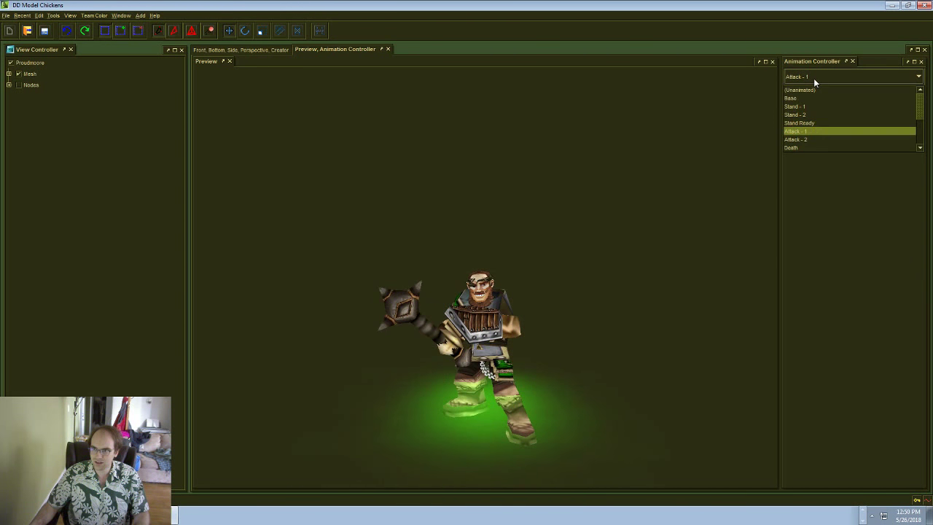
click(803, 140)
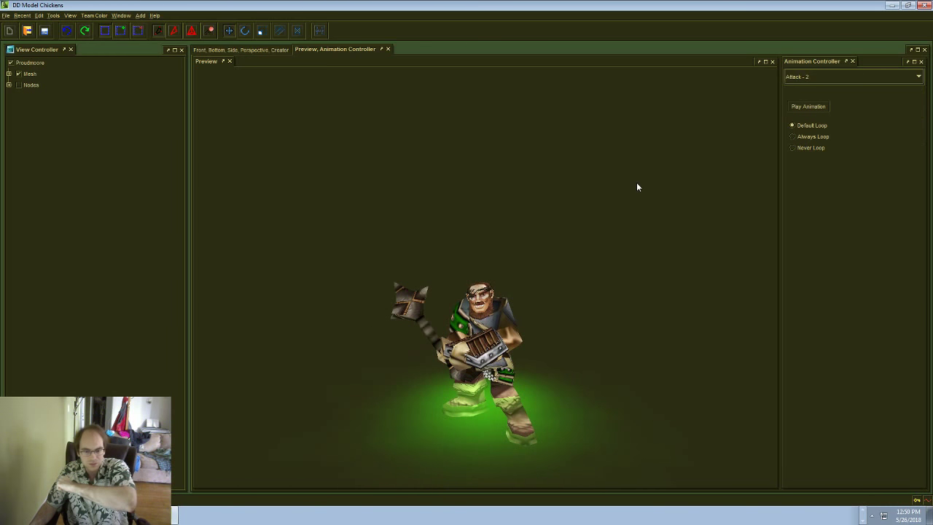
click(856, 78)
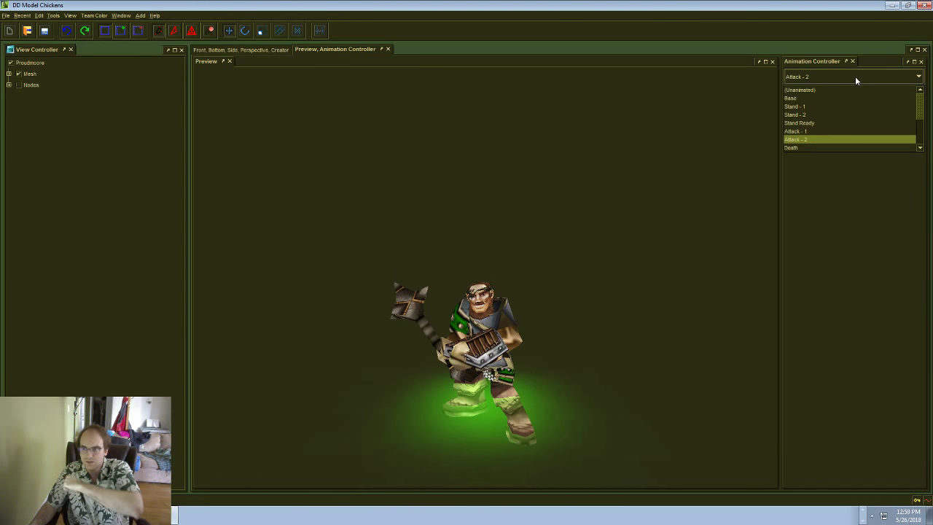
click(832, 121)
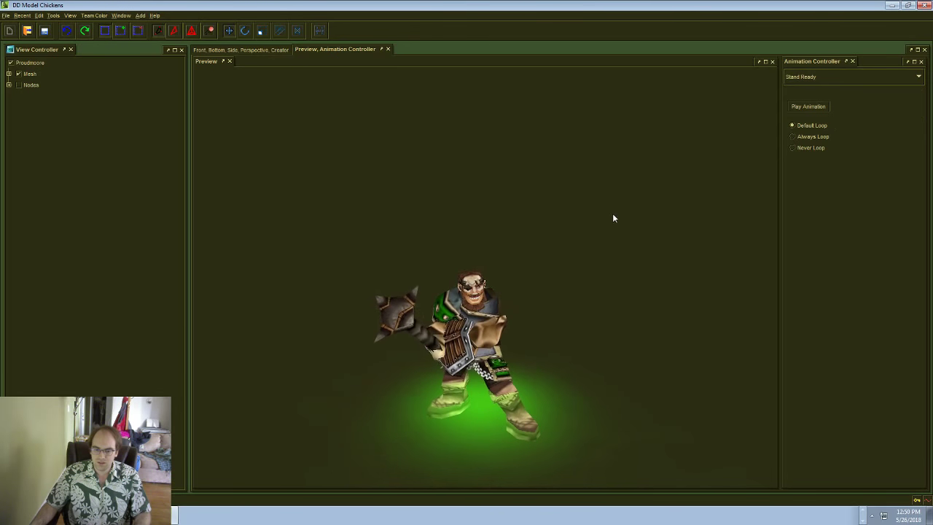
click(816, 77)
scroll(825, 123, down, 2)
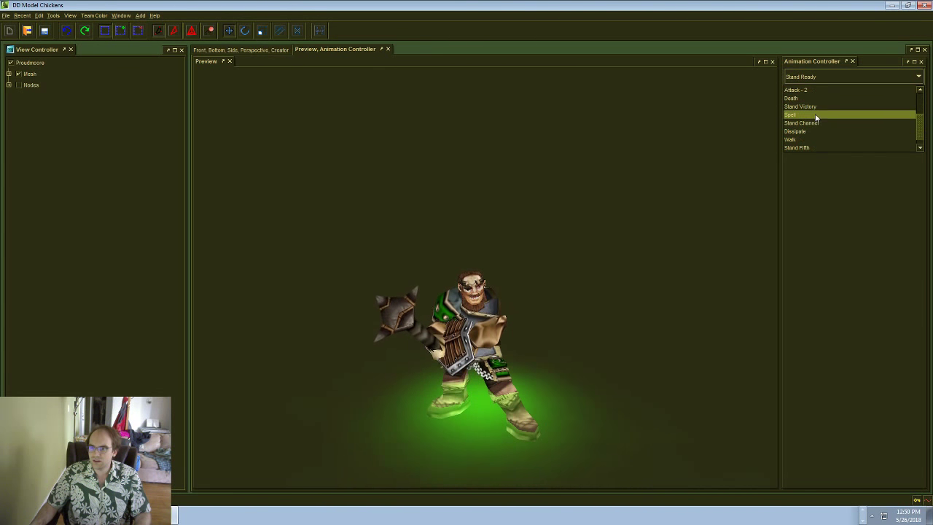
click(813, 116)
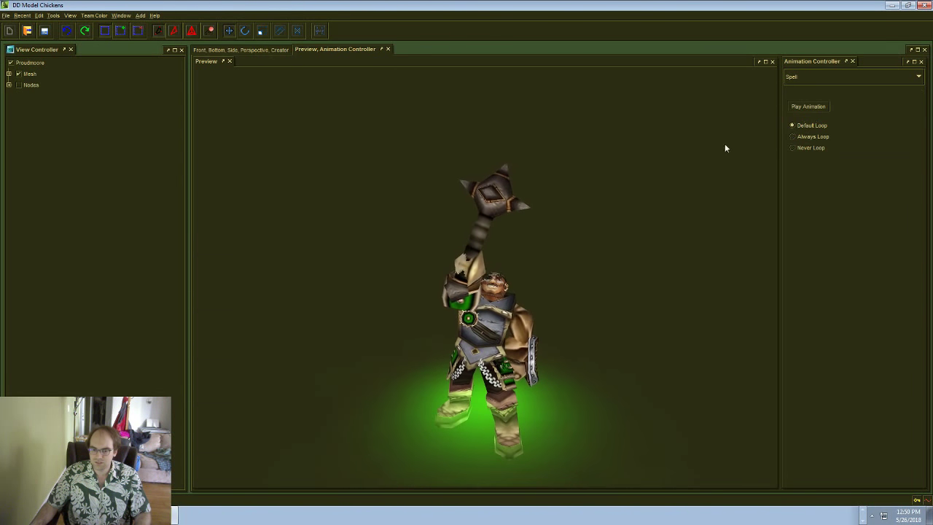
click(818, 77)
click(817, 123)
click(827, 77)
scroll(813, 123, down, 1)
click(808, 132)
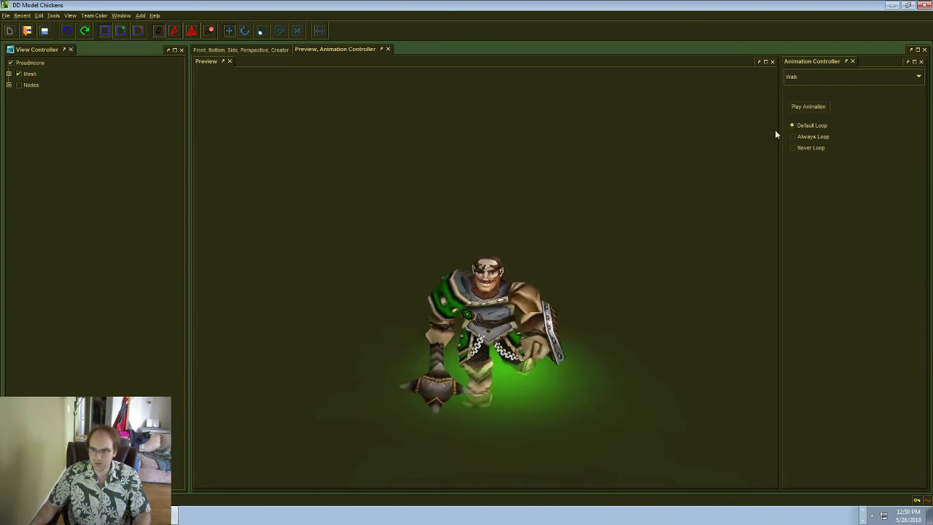
Step: Preview Stand - 1, Stand - 2 and finally Attack - 1 with the Footman arm swing
click(822, 77)
click(817, 103)
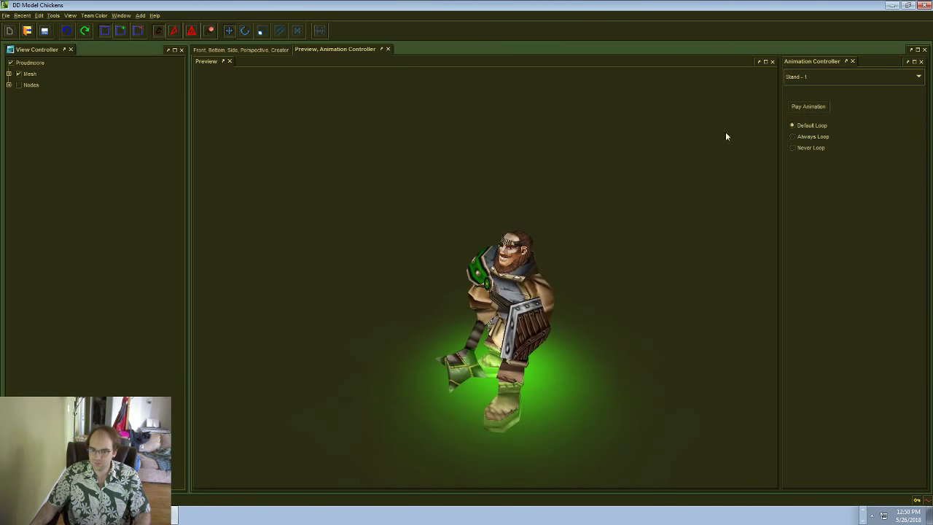
click(826, 77)
click(809, 111)
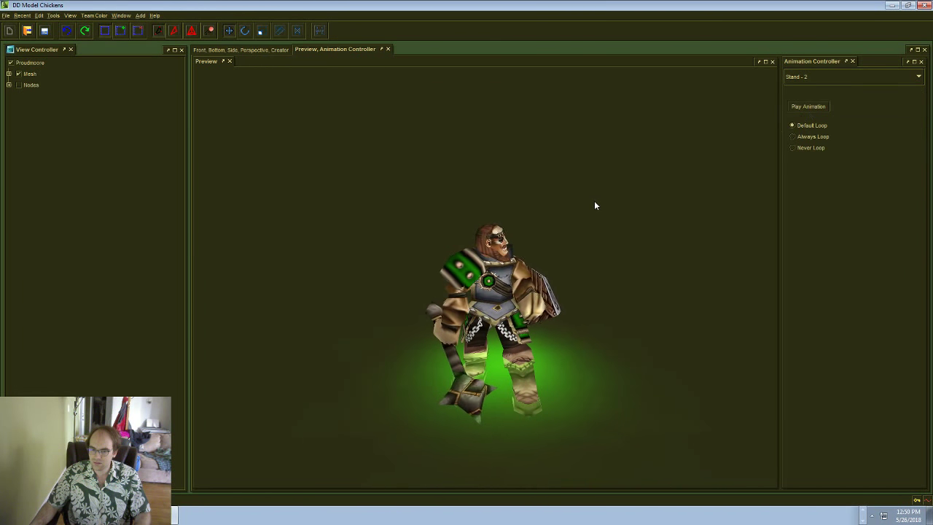
click(814, 77)
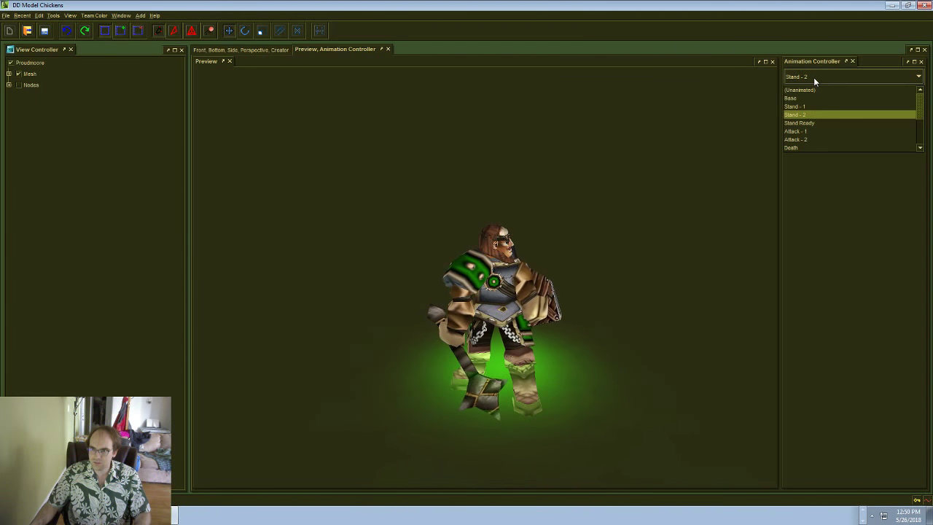
click(811, 131)
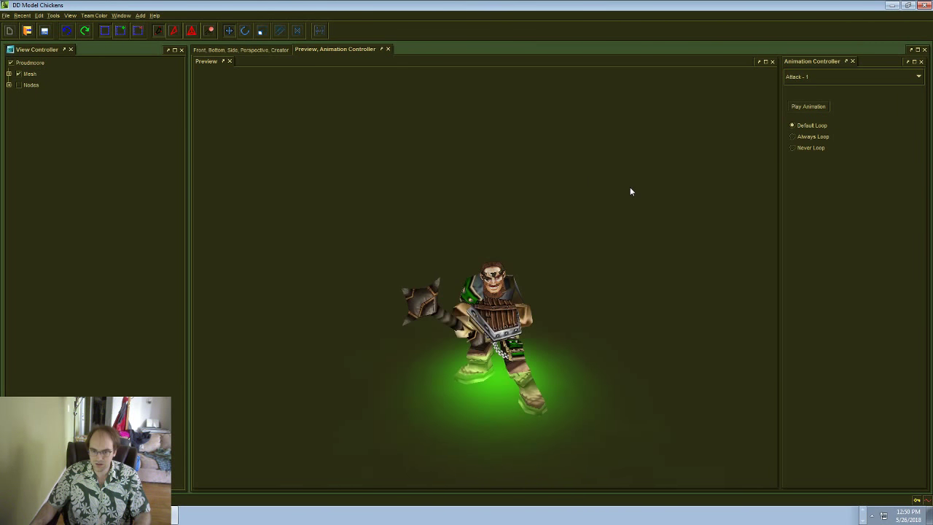
Step: In the four-view layout, enter animation editing mode with time bounds set to Attack - 1
click(250, 49)
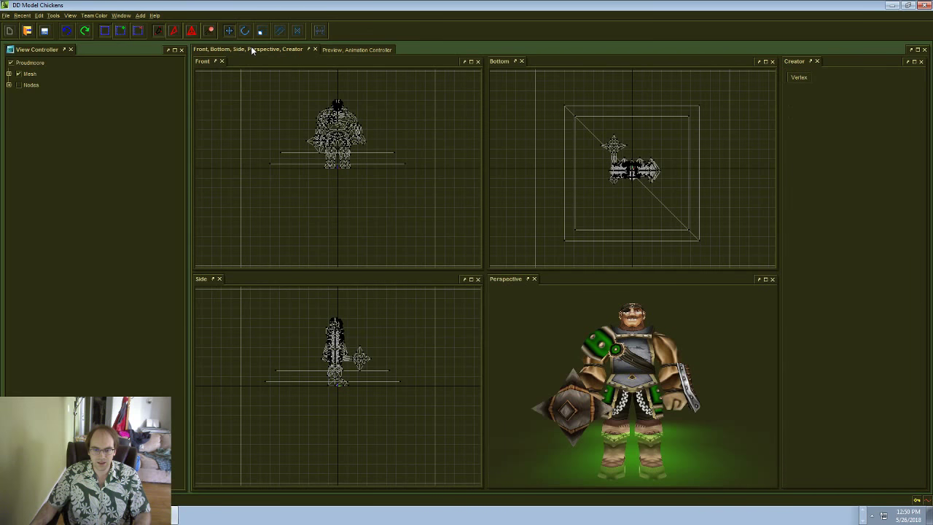
click(209, 33)
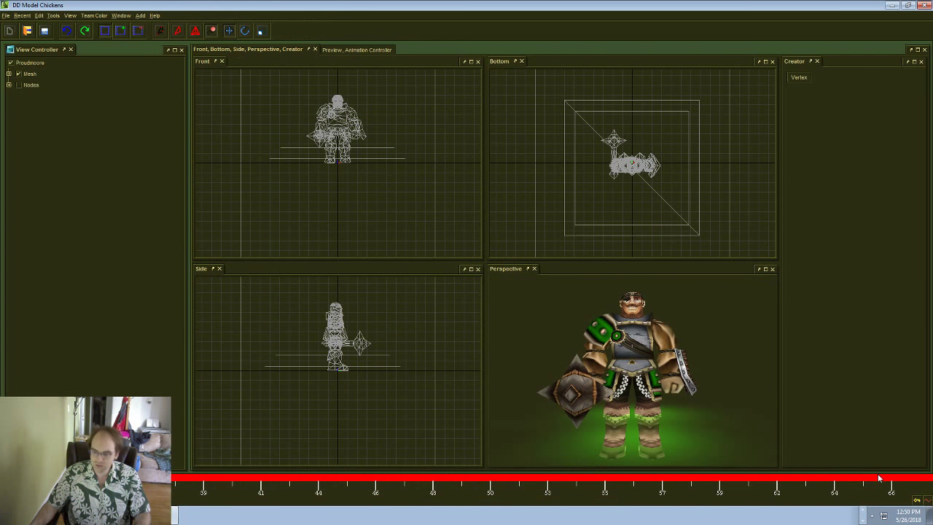
click(918, 501)
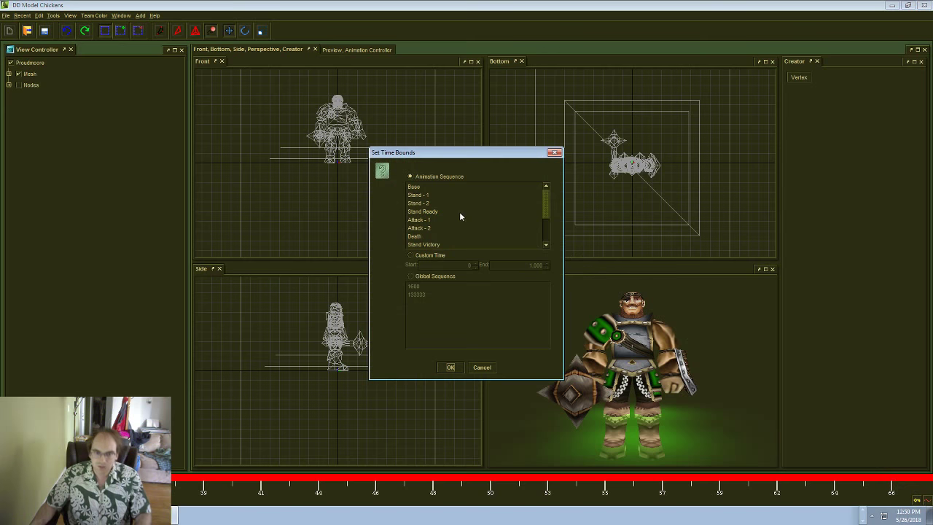
click(449, 367)
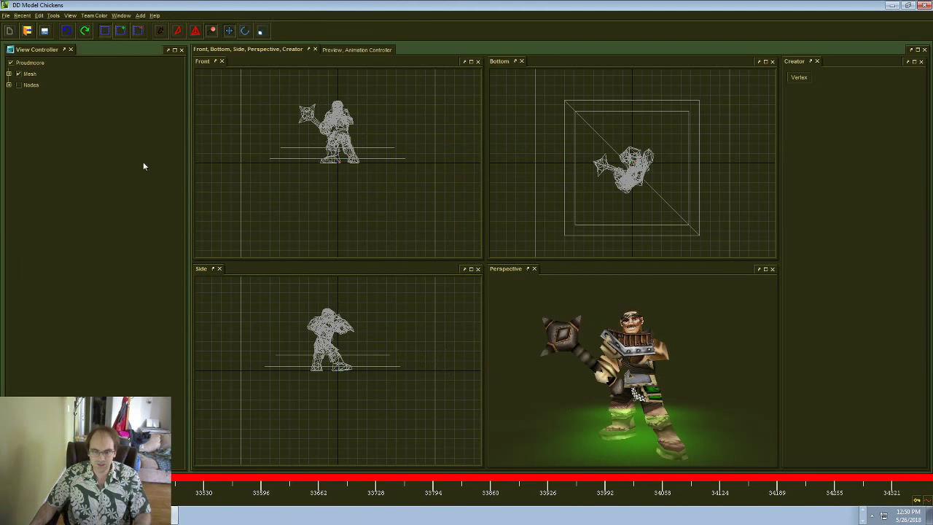
Step: Expand Nodes > Root > Bone_Chest and show the ShoulderL helper and its bones
click(9, 85)
click(16, 118)
click(24, 130)
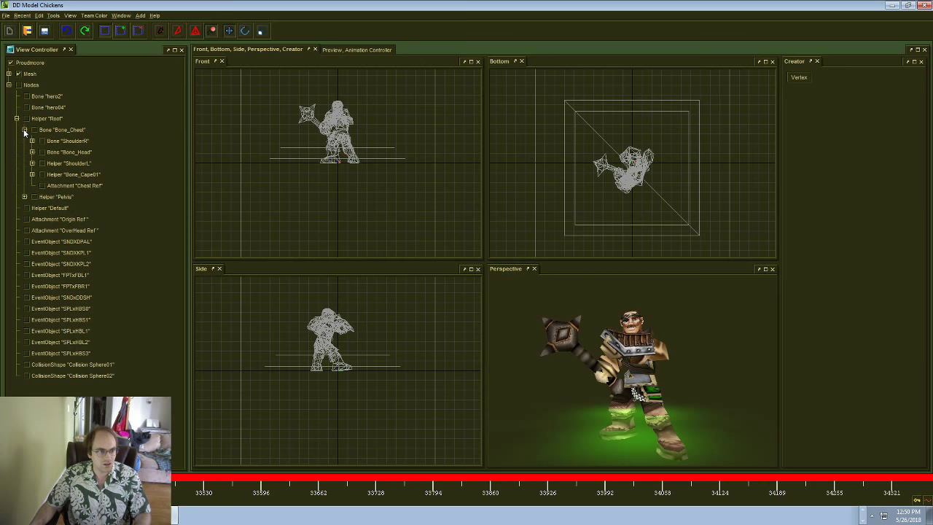
click(41, 163)
scroll(308, 165, up, 3)
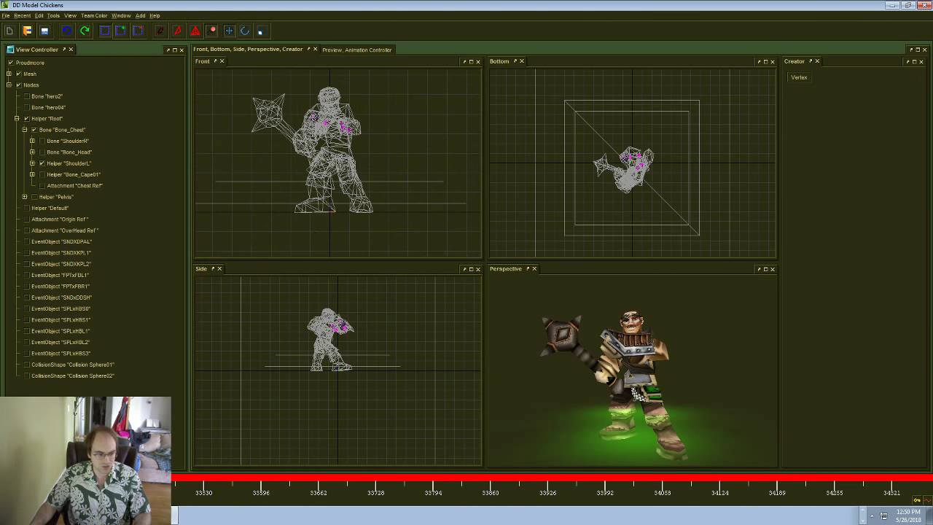
Step: Select the left shoulder bones and scrub the attack through frame 34072 to its end at 34332
mouse_move(248, 477)
mouse_down()
mouse_move(902, 471)
mouse_move(306, 475)
mouse_up()
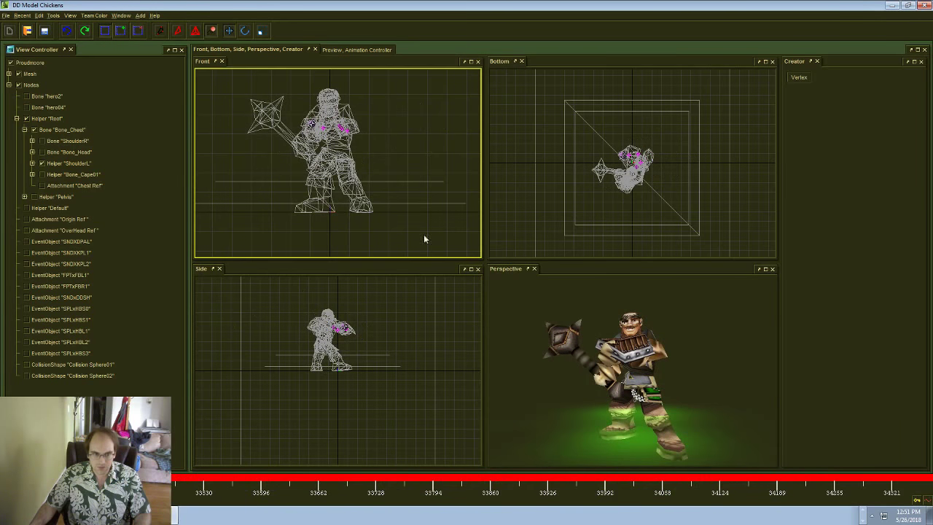
scroll(352, 130, up, 4)
scroll(352, 129, down, 3)
click(333, 155)
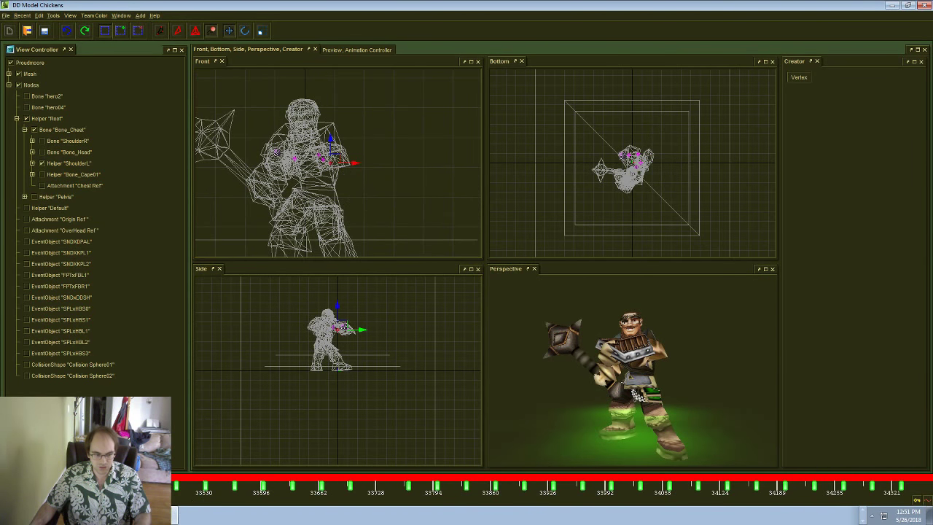
mouse_move(277, 476)
mouse_down()
mouse_move(684, 478)
mouse_move(913, 459)
mouse_up()
middle_drag(689, 382, 654, 384)
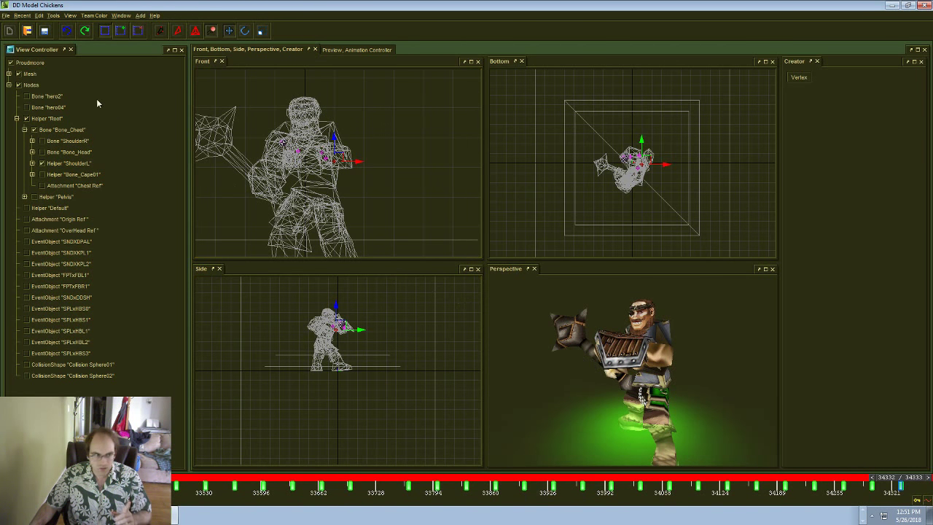
Step: Start a From Workspace import, cancel it with Escape, and reopen the File > Import menu
click(5, 15)
mouse_move(9, 45)
mouse_move(103, 56)
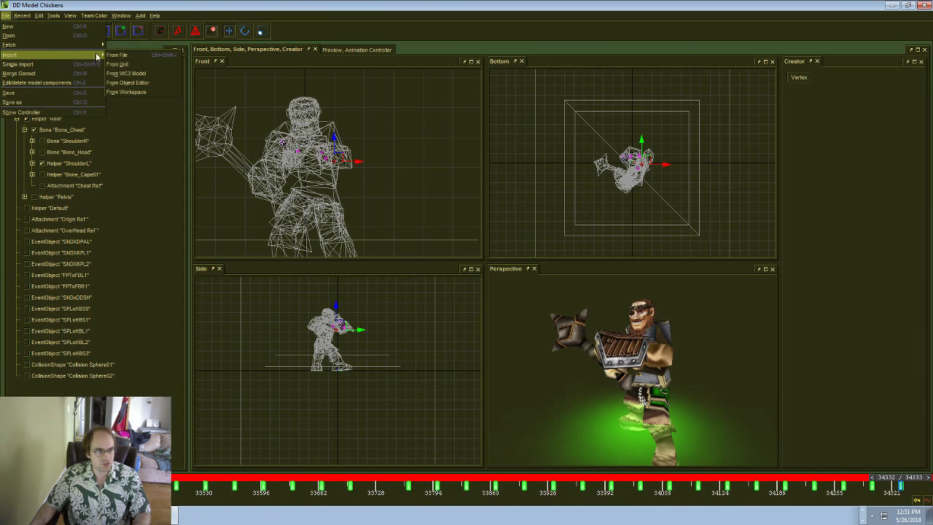
click(126, 91)
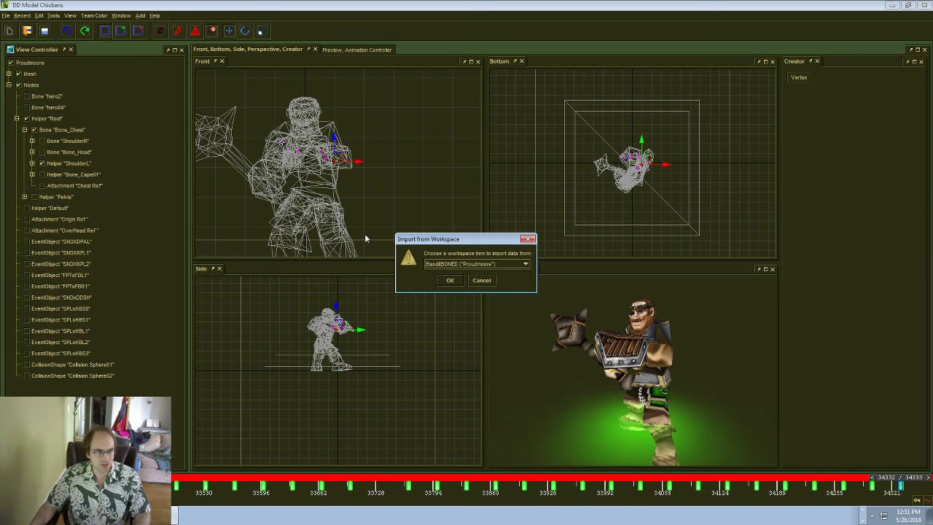
click(457, 264)
click(457, 264)
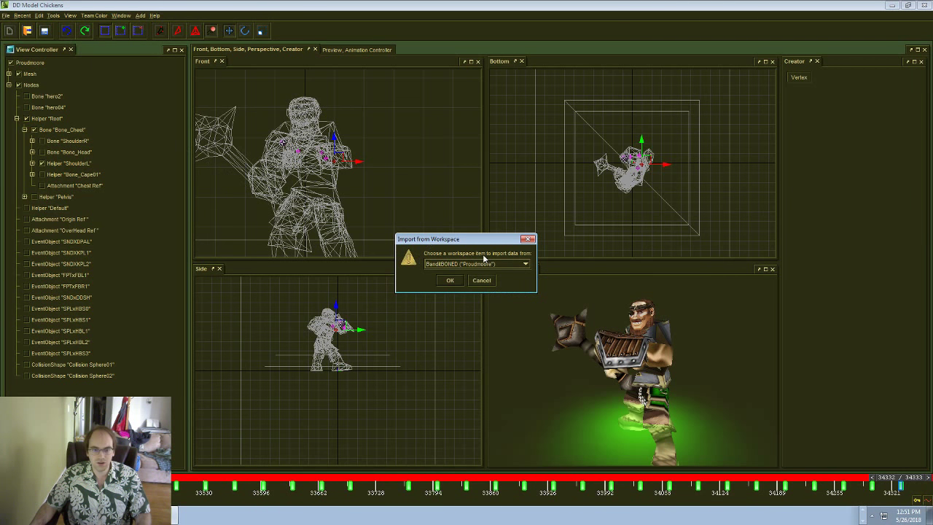
click(483, 264)
key(Escape)
key(Escape)
click(5, 15)
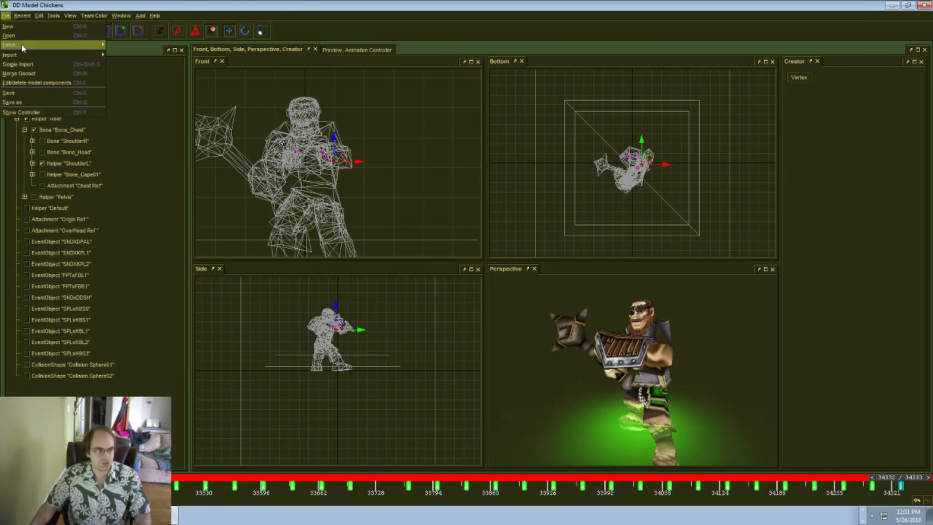
mouse_move(64, 54)
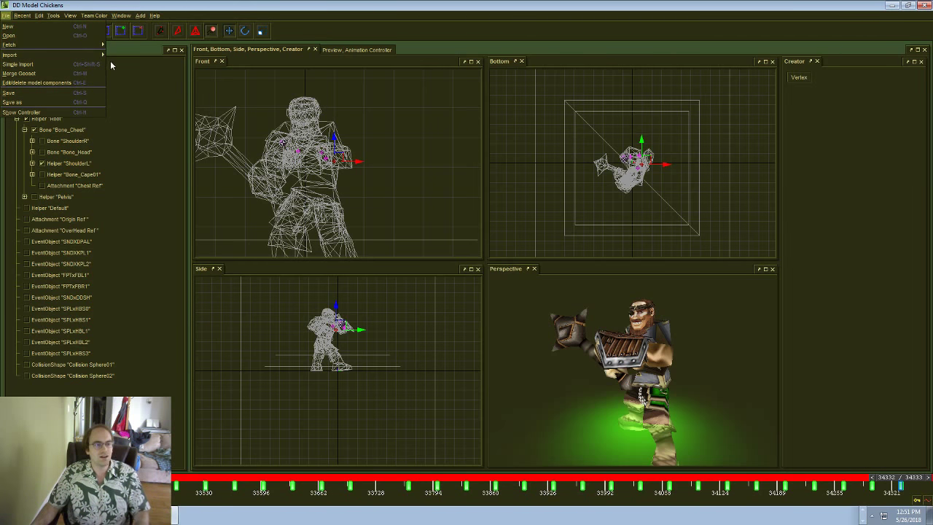
Step: Import from a WC3 model, switch the category to Doodads, and rotate the Altar preview
mouse_move(96, 56)
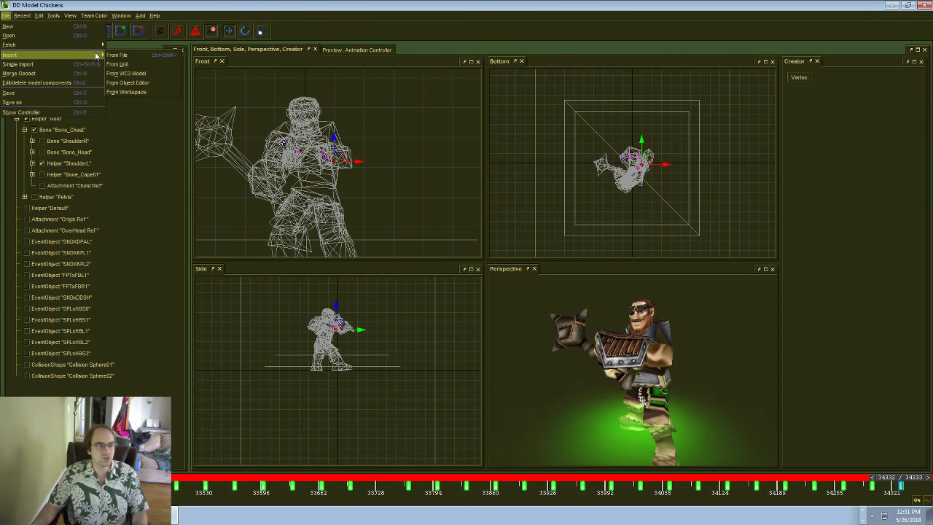
click(140, 64)
click(401, 206)
click(435, 269)
click(394, 206)
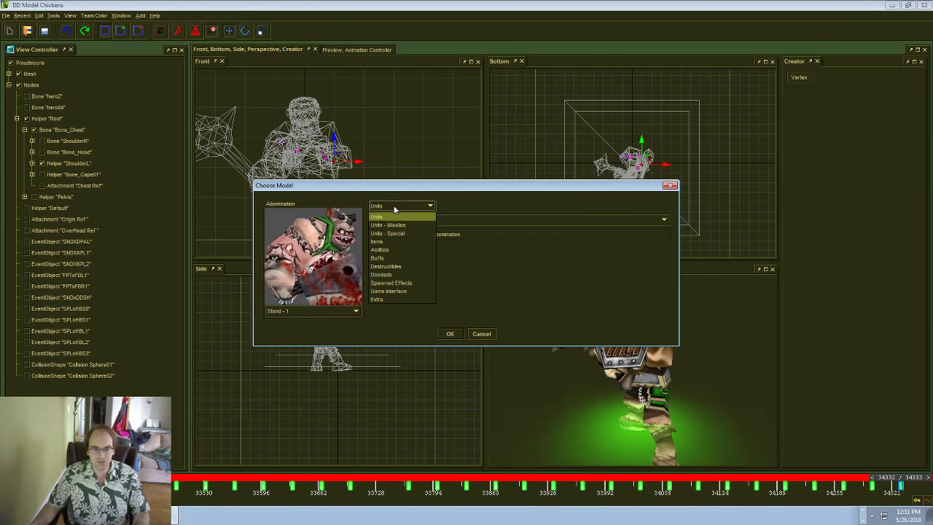
click(382, 274)
drag(365, 255, 344, 272)
Step: Confirm the Altar and time-scale its stand sequence into Attack - 1 and Attack - 2
click(446, 334)
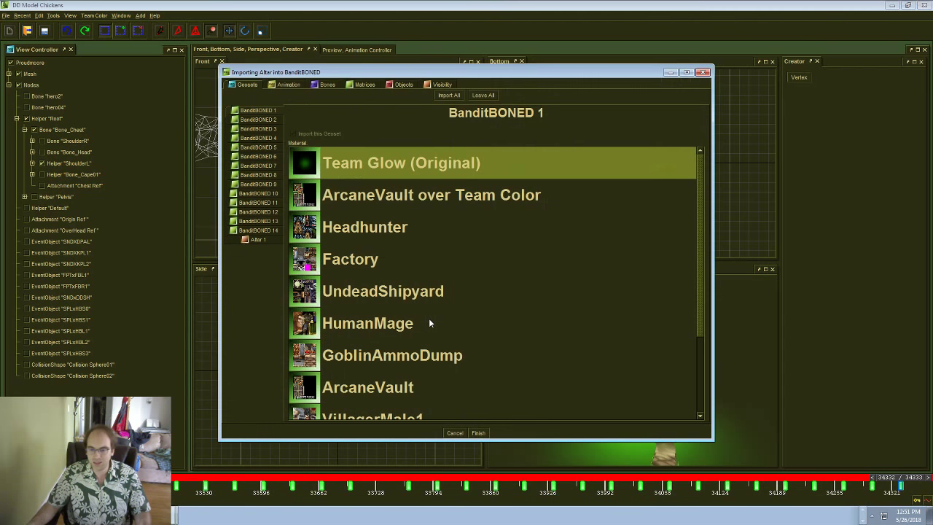
click(299, 85)
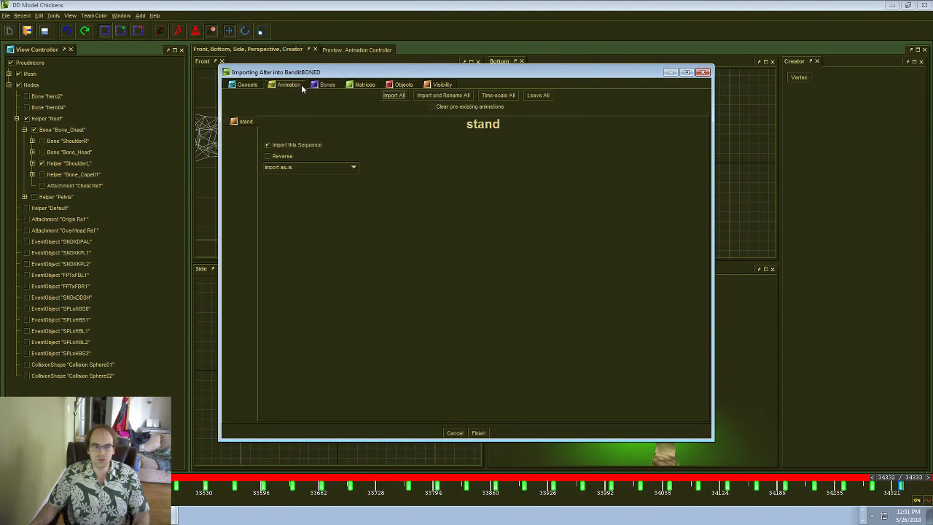
click(283, 167)
click(299, 195)
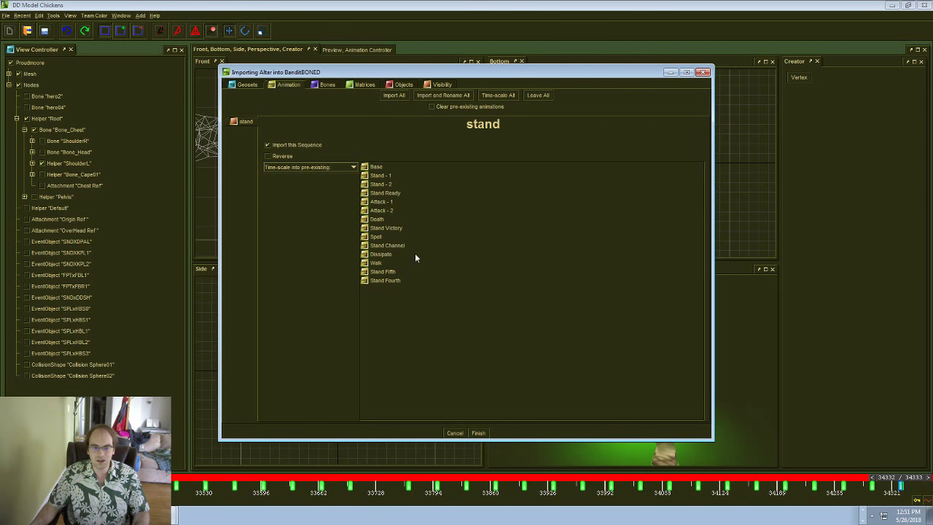
click(384, 201)
shift+click(391, 210)
Step: Import bone Skull06's motion onto the existing UpArmL and HandL bones
click(400, 85)
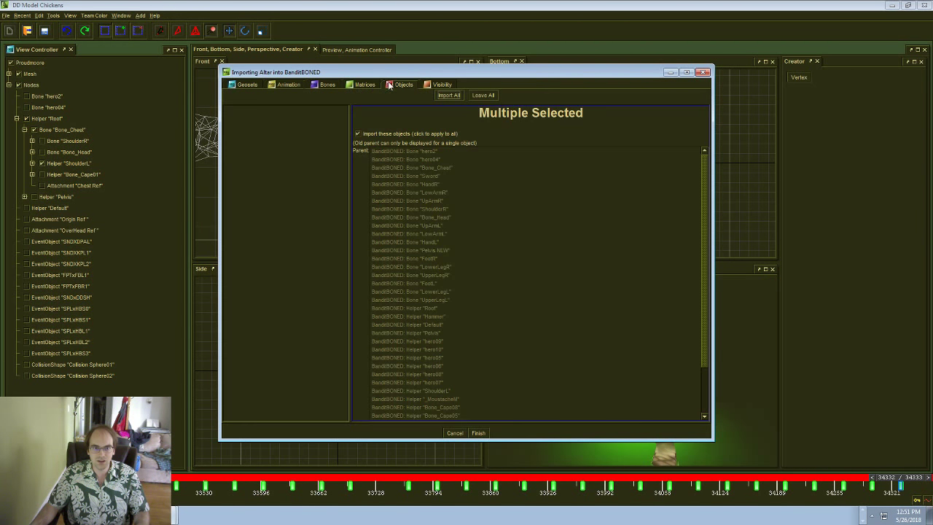
click(315, 86)
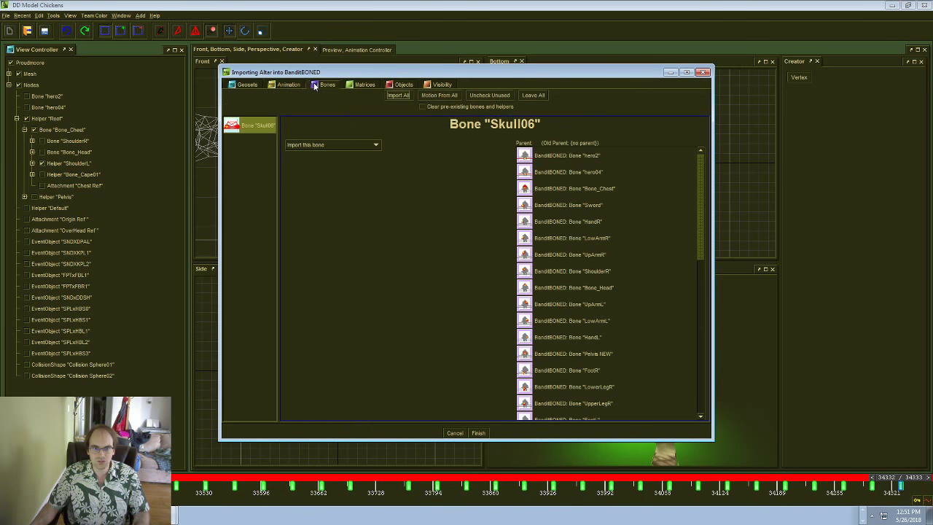
click(302, 145)
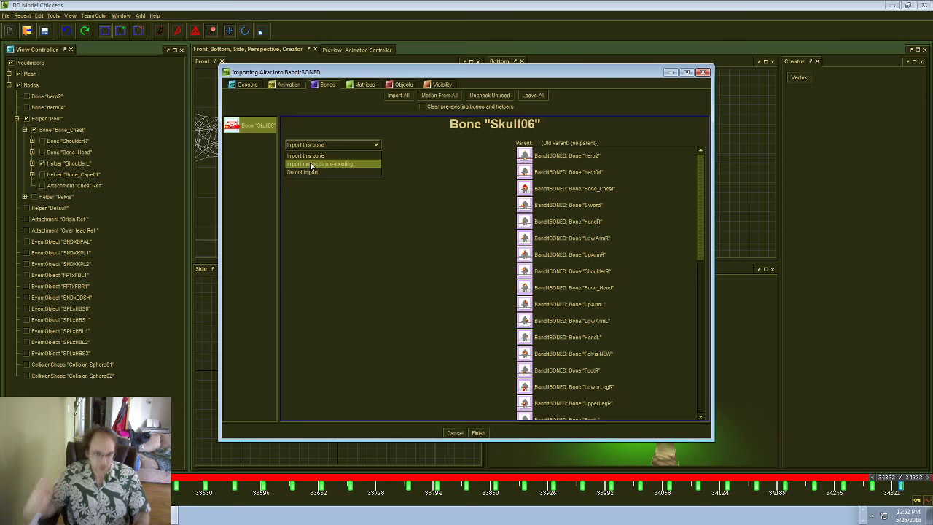
click(311, 164)
scroll(435, 198, up, 5)
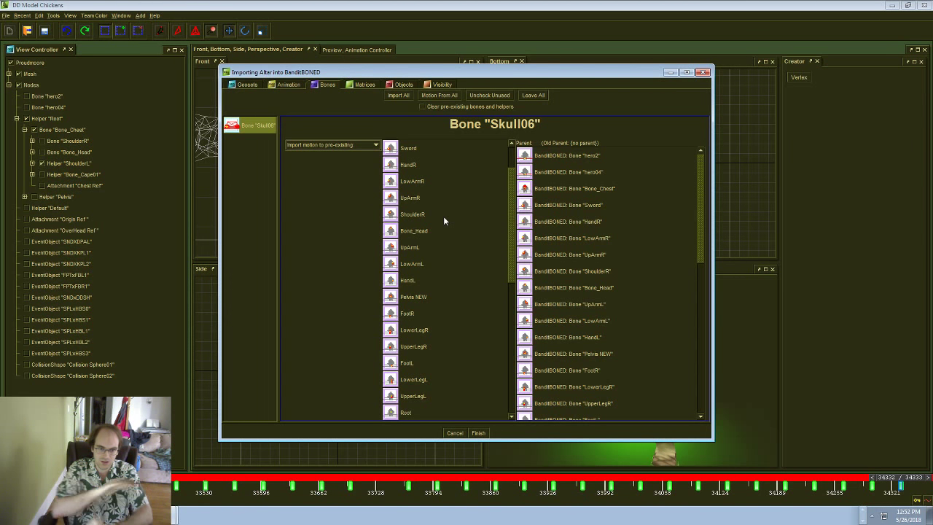
click(423, 244)
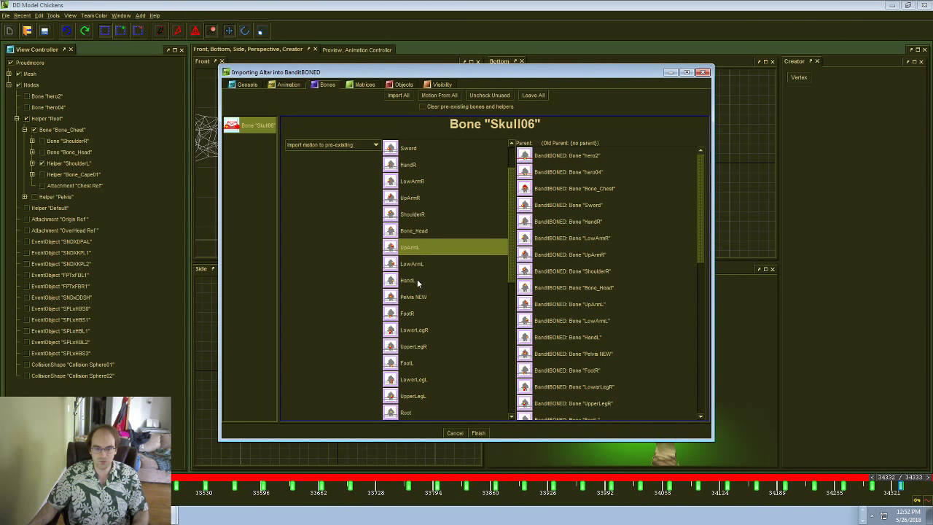
ctrl+click(416, 279)
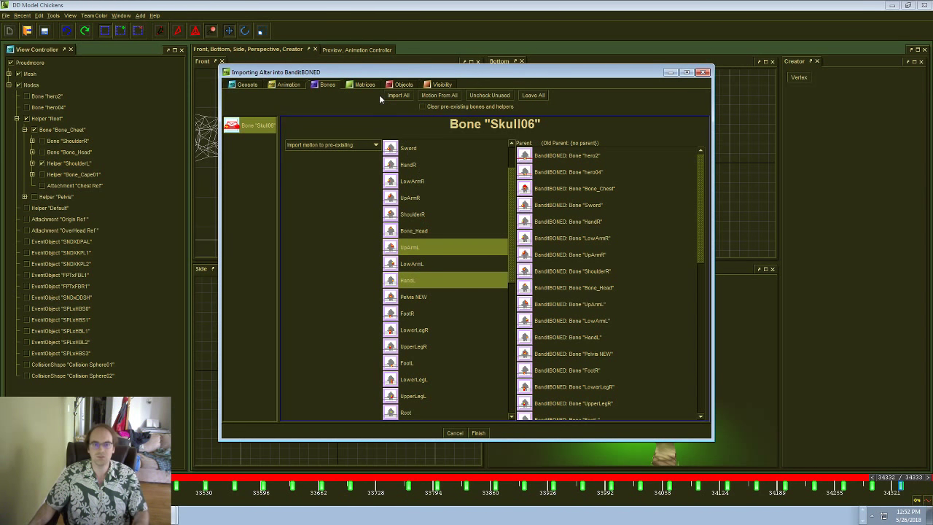
Step: Review the Matrices, Objects, Visibility and Geosets tabs, then finish the import
click(362, 85)
click(396, 86)
click(440, 85)
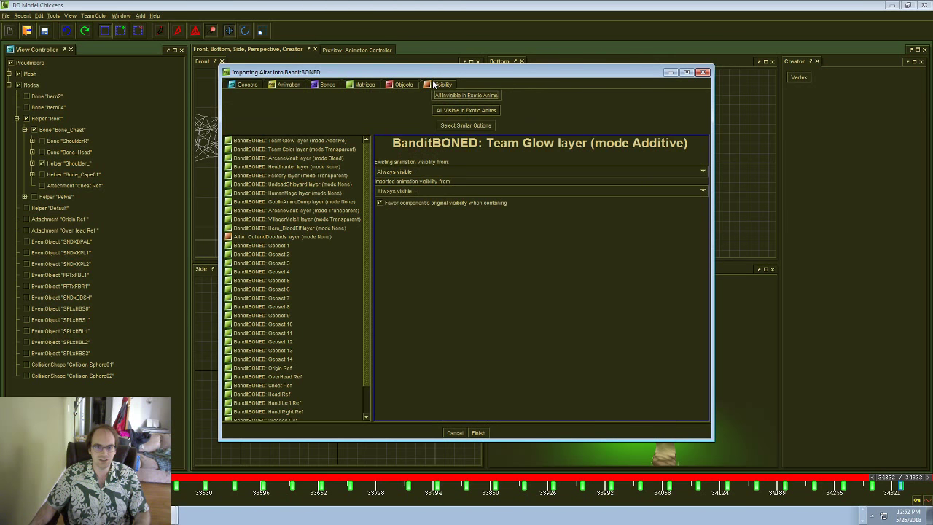
scroll(299, 206, down, 3)
scroll(300, 206, up, 3)
click(289, 85)
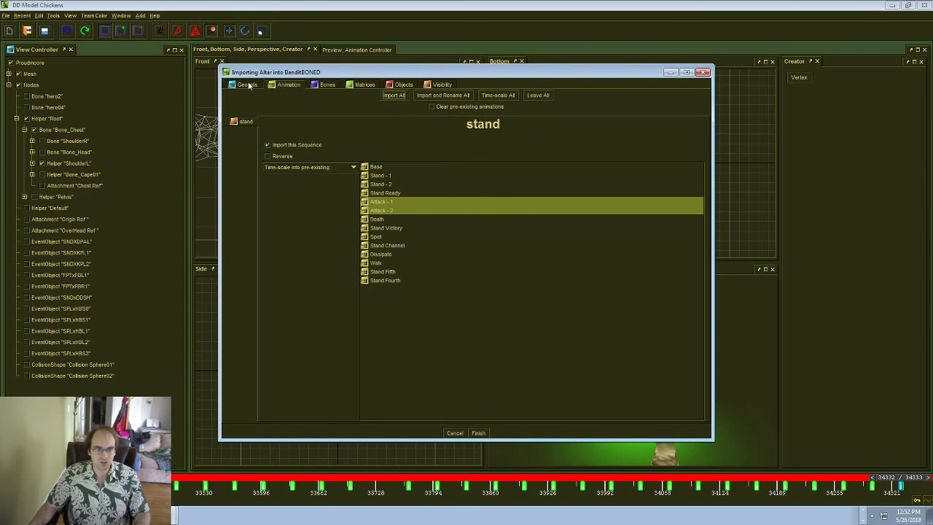
click(249, 85)
click(272, 86)
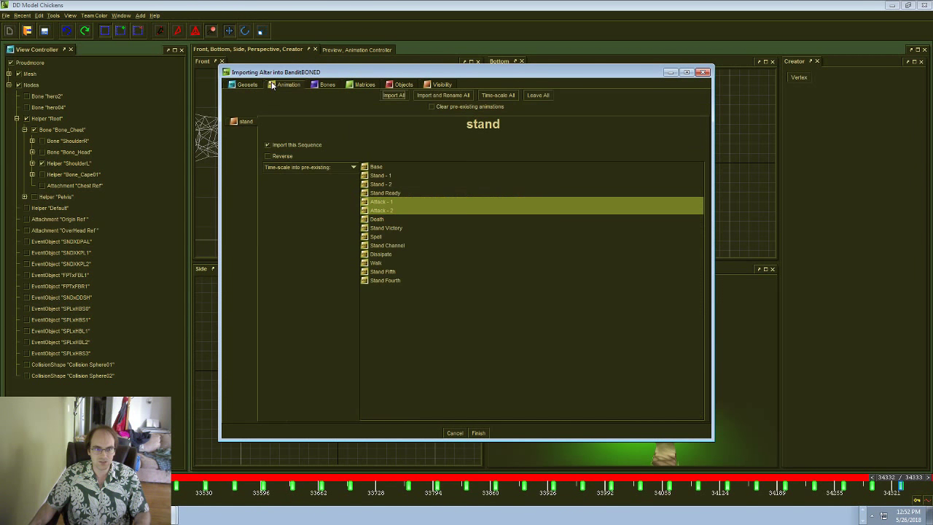
click(479, 433)
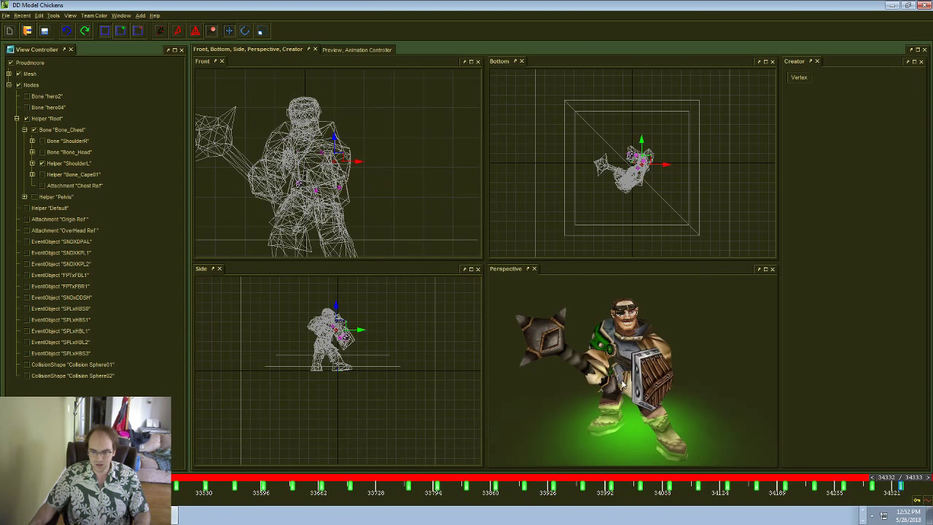
Step: Switch to the animation preview and play Attack - 1 and Attack - 2, replaying the attack
click(347, 49)
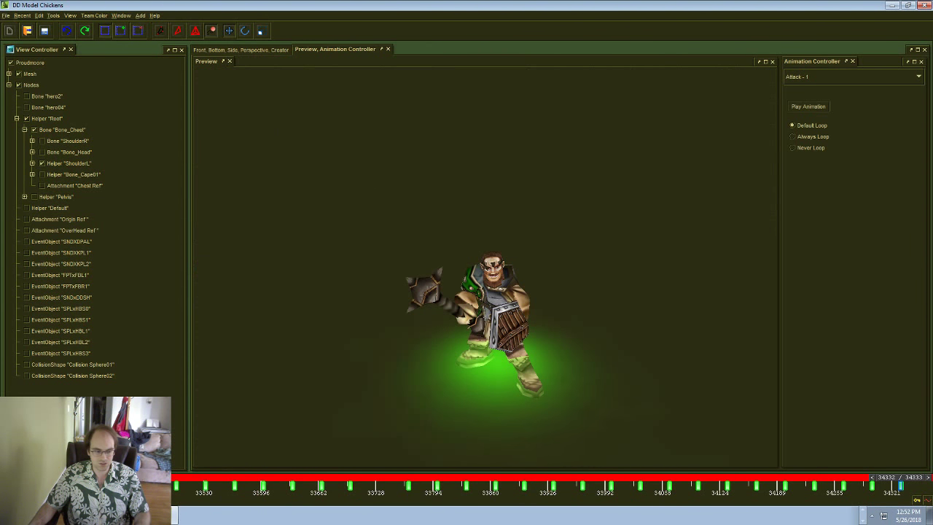
click(849, 76)
click(808, 175)
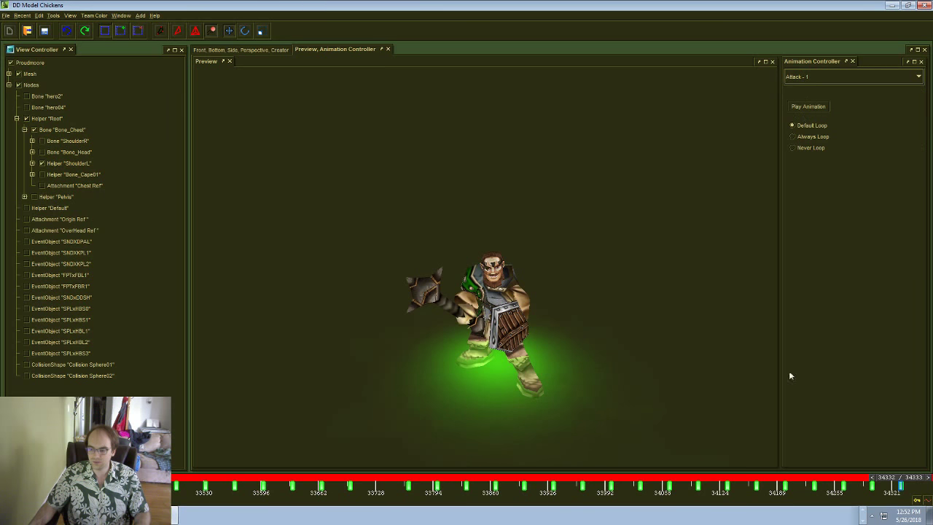
click(162, 31)
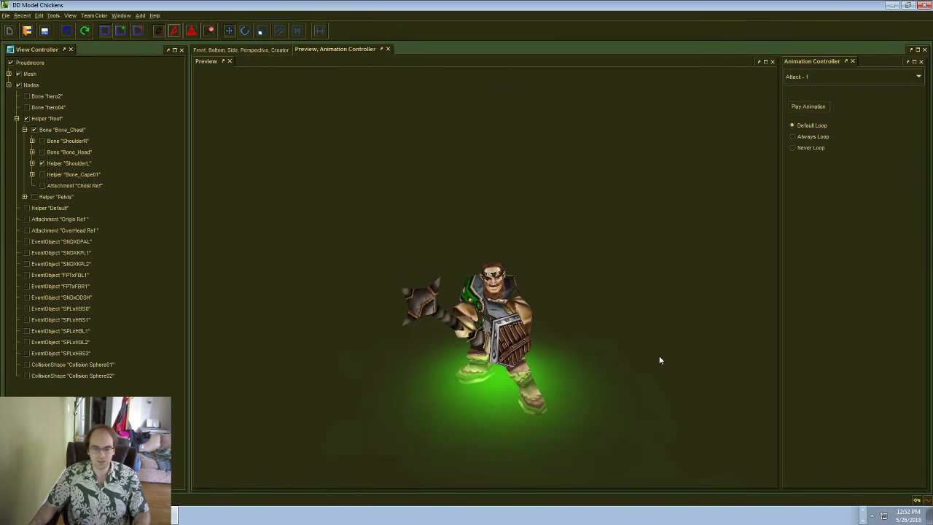
click(839, 76)
click(784, 139)
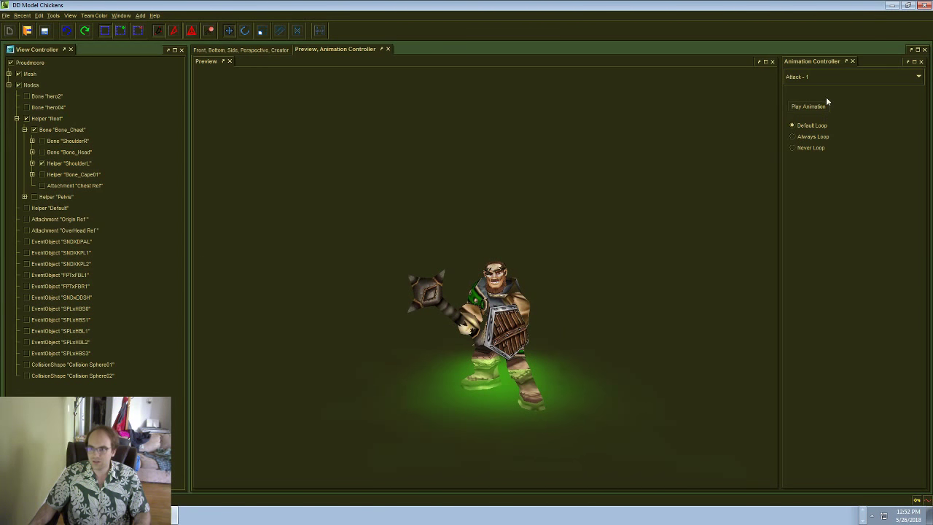
click(806, 137)
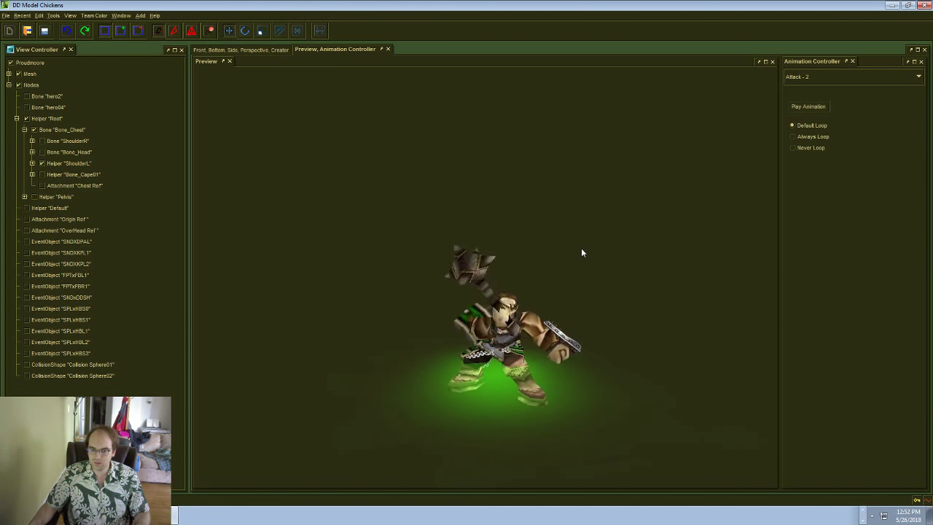
click(811, 108)
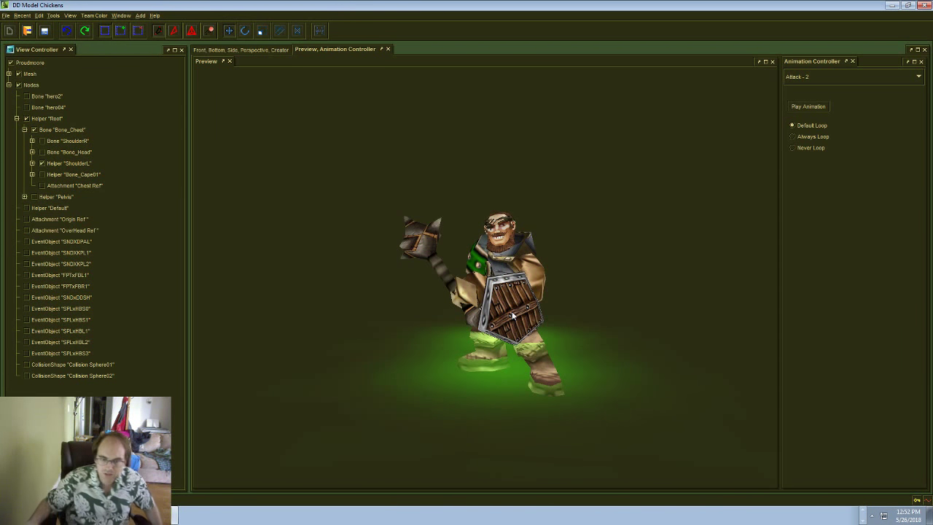
click(793, 107)
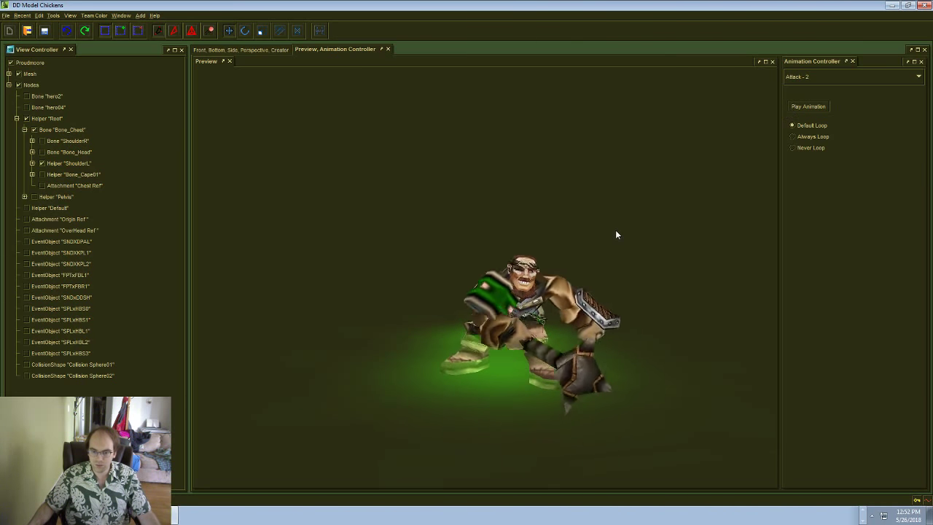
Step: Preview Attack - 1, Stand - 1, Stand - 2 and finally Stand Ready
click(822, 78)
click(805, 138)
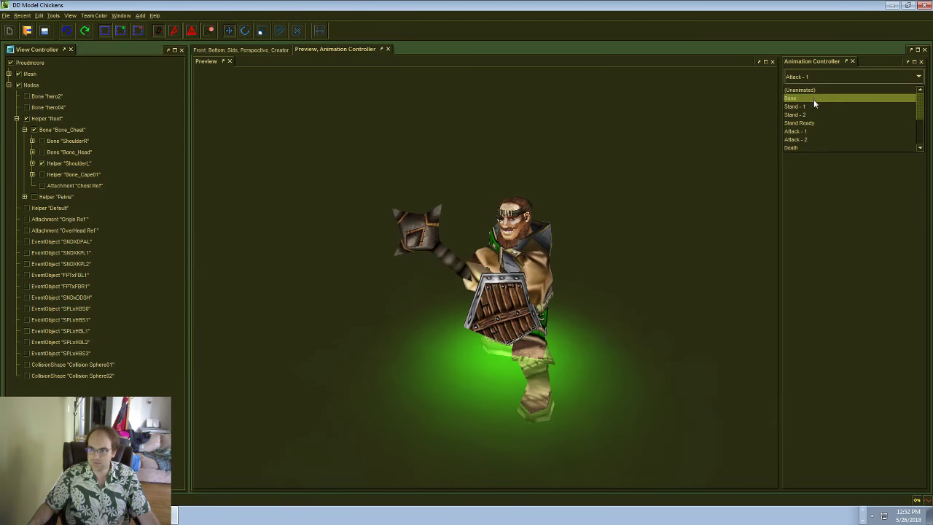
click(810, 106)
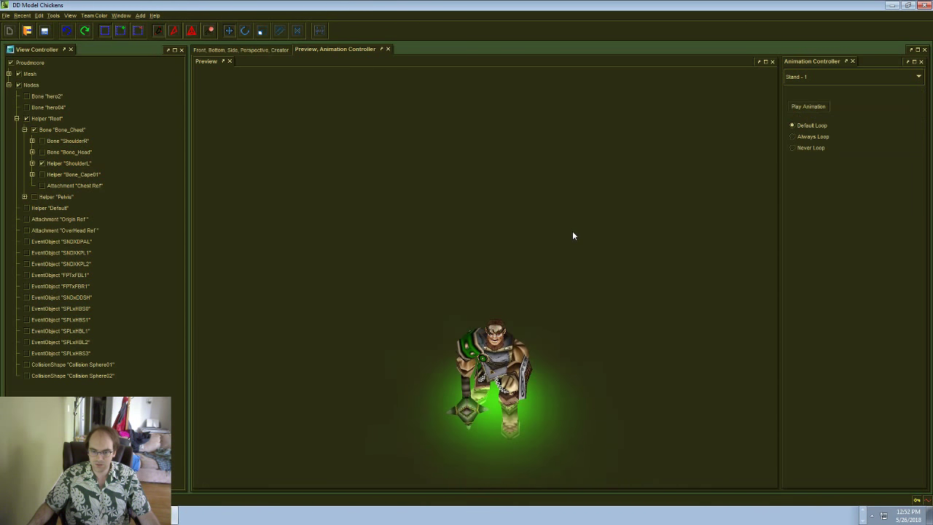
scroll(573, 232, down, 3)
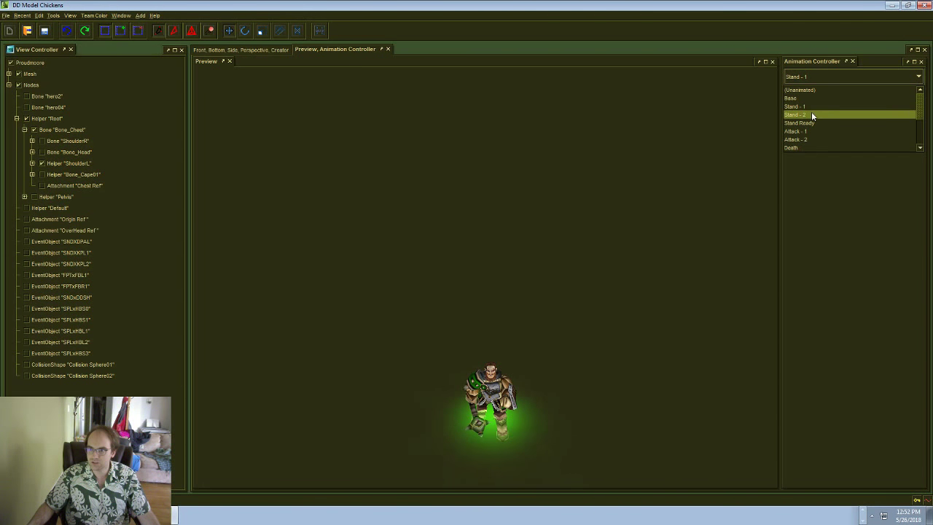
click(810, 115)
scroll(485, 237, up, 5)
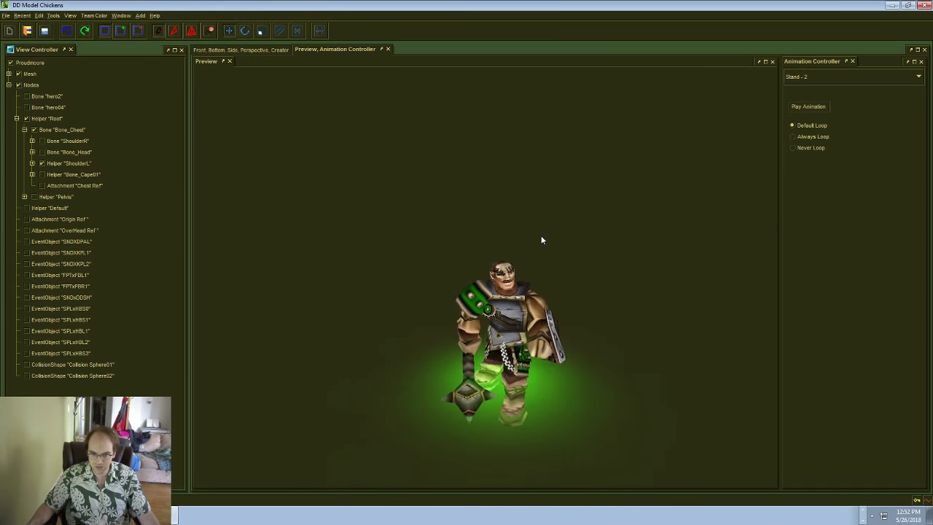
click(819, 75)
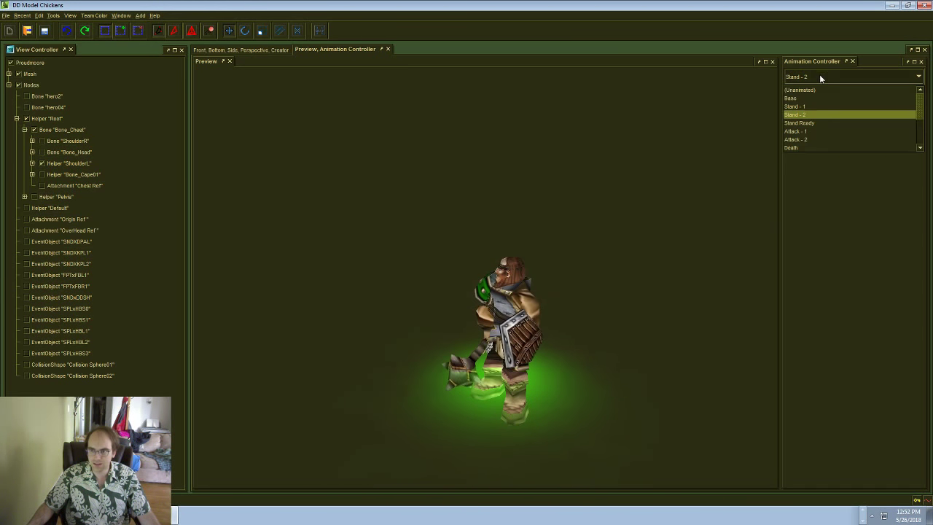
click(807, 122)
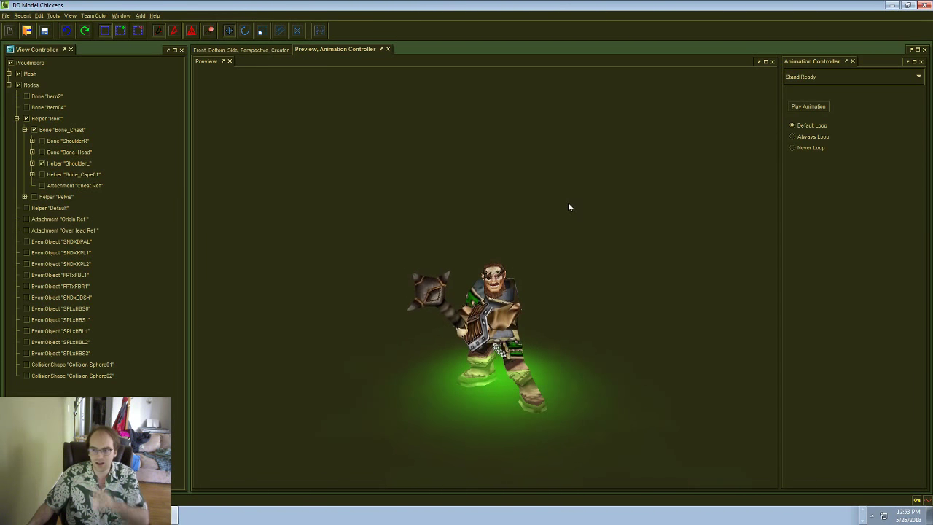
Step: Import the Altar from the Doodads WC3 models and show its animation import settings
click(5, 16)
mouse_move(87, 53)
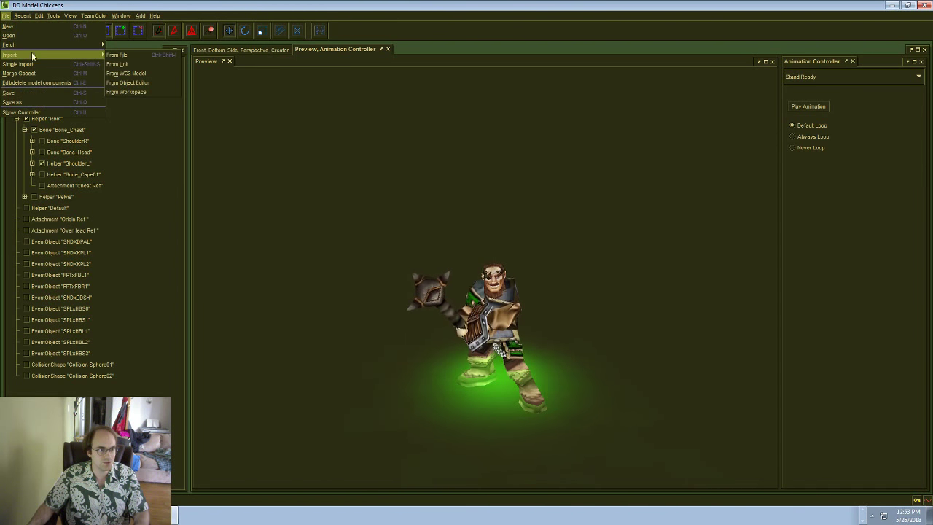
click(131, 73)
click(413, 206)
click(384, 282)
click(453, 331)
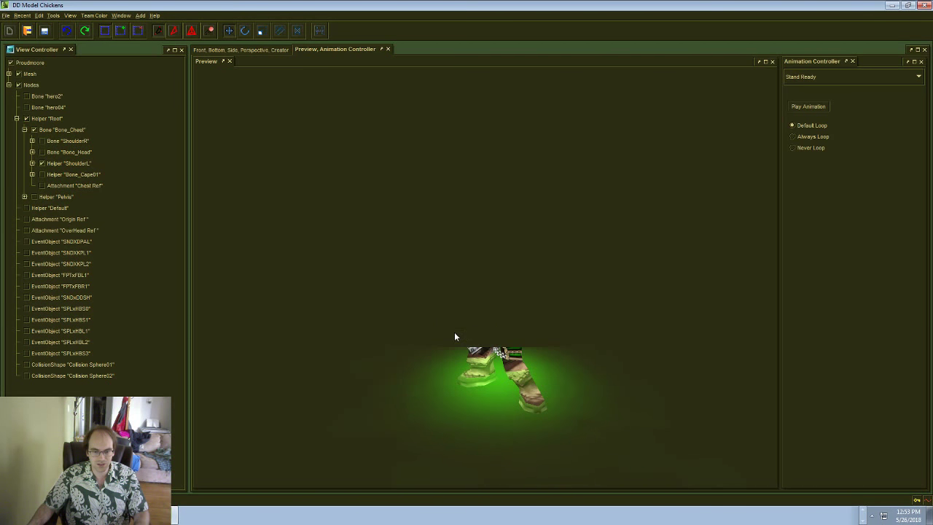
click(288, 85)
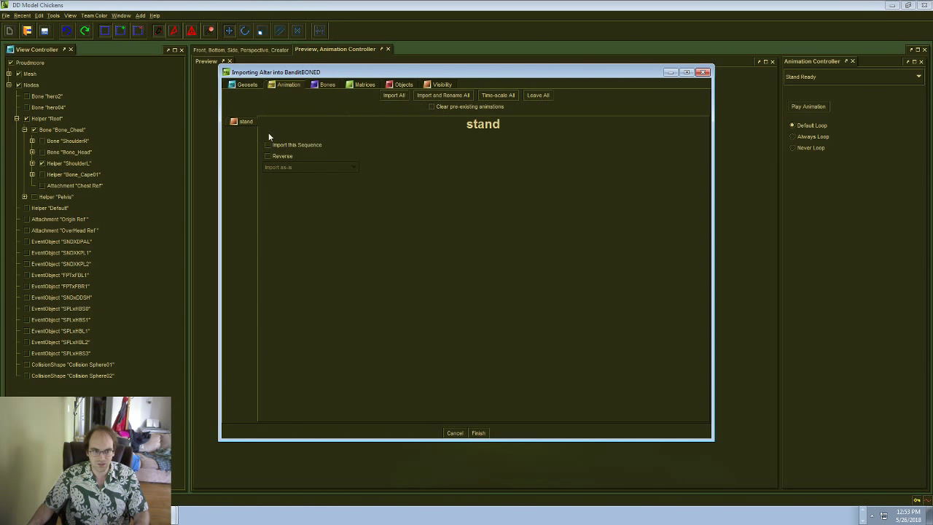
Step: Set the stand sequence to time-scale into the pre-existing animations
click(286, 194)
click(386, 193)
click(327, 85)
click(445, 84)
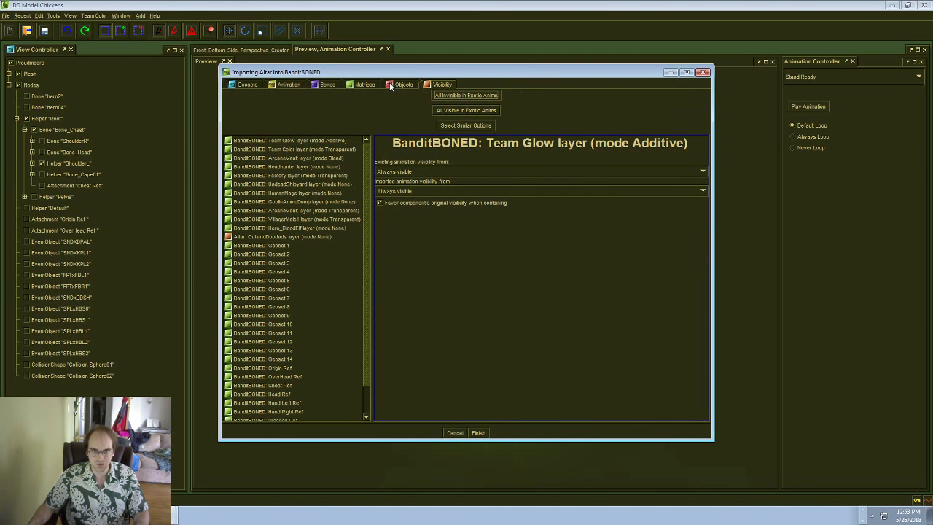
click(391, 84)
click(326, 84)
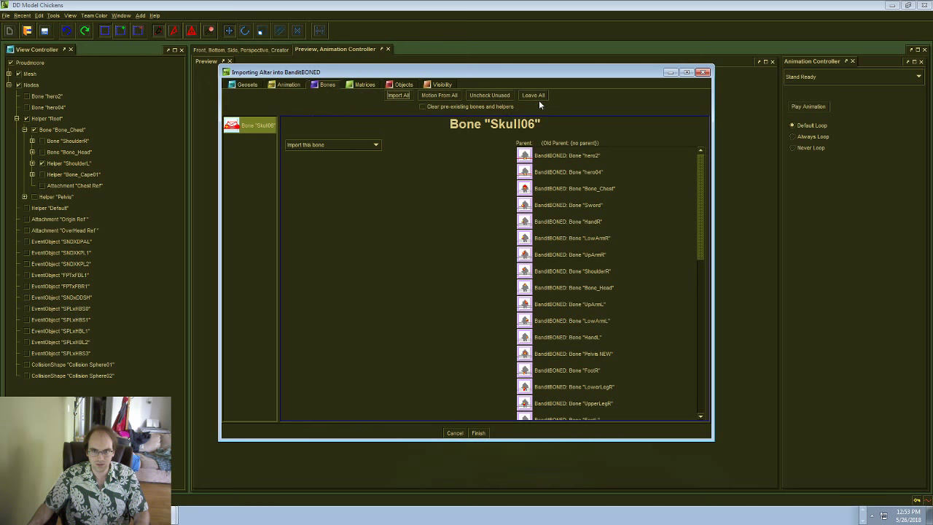
Step: Import motion from all Altar bones onto the UpArmL and HandL bones
click(438, 93)
scroll(462, 254, down, 2)
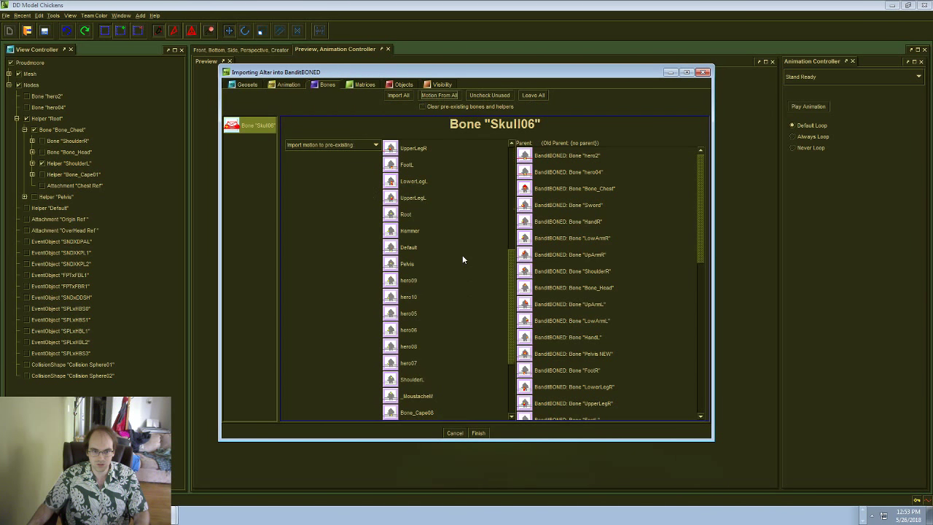
scroll(431, 246, up, 1)
click(428, 248)
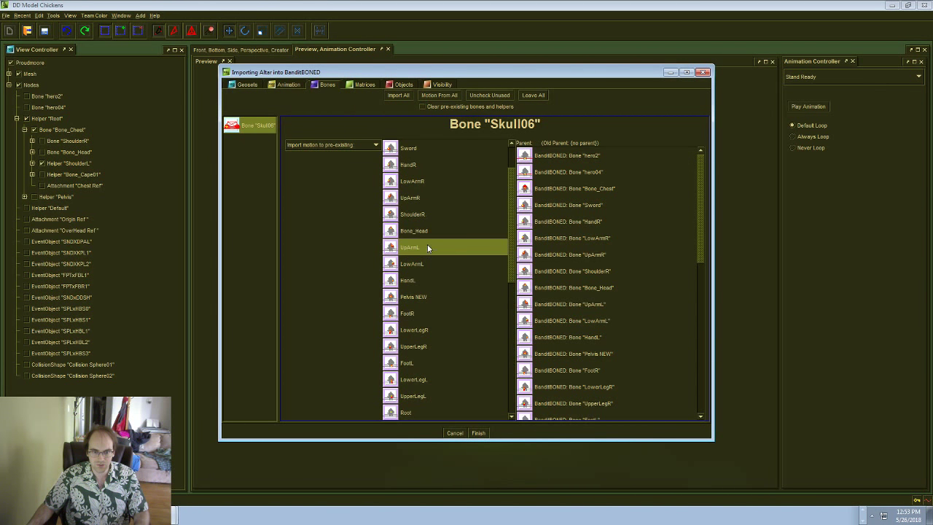
ctrl+click(409, 281)
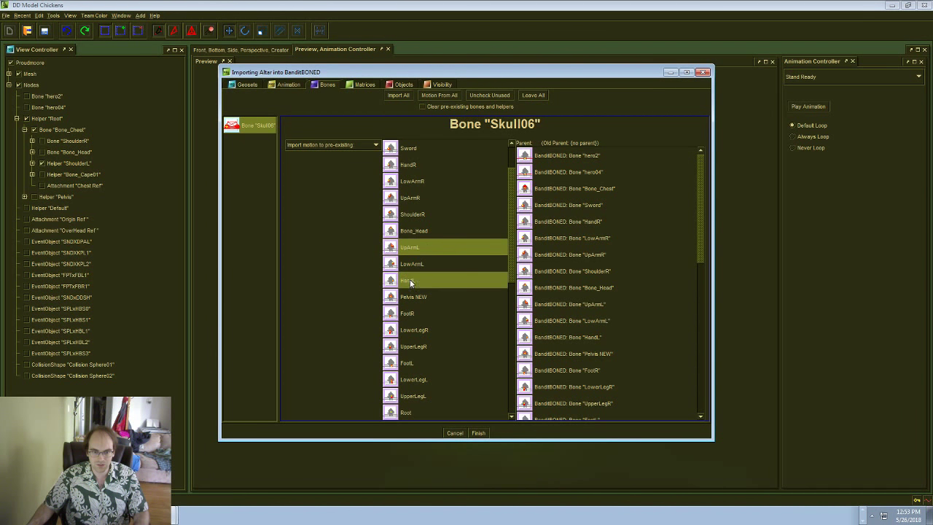
Step: Check the Altar 1 geoset's import setting and finish the import
click(289, 84)
click(246, 85)
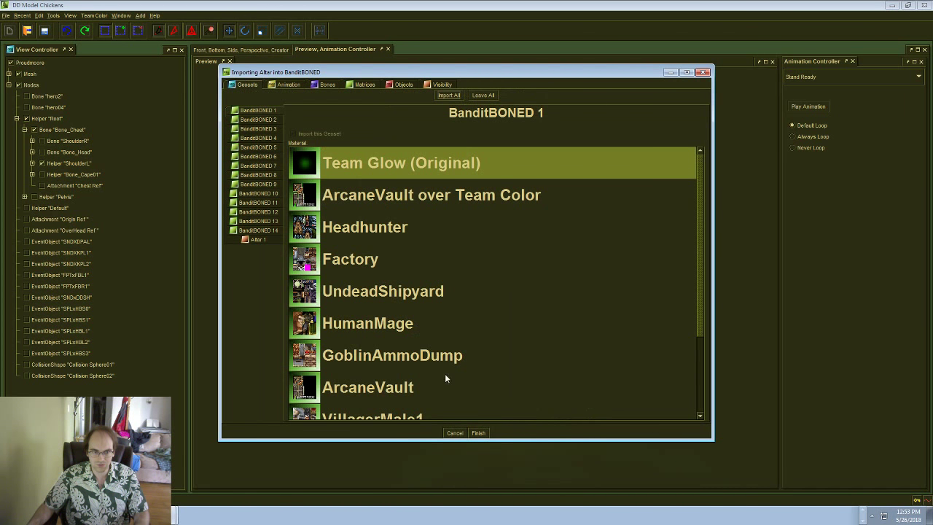
click(255, 240)
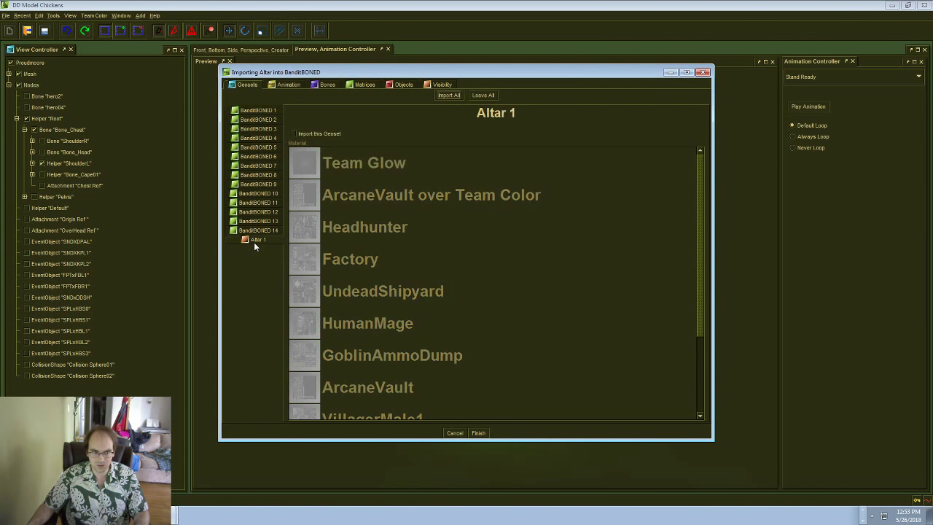
click(478, 434)
Step: Orbit the preview while playing Attack - 1 and then Stand Ready
mouse_move(522, 314)
middle_down()
mouse_move(447, 312)
mouse_move(520, 315)
mouse_move(525, 305)
middle_up()
click(805, 79)
click(796, 128)
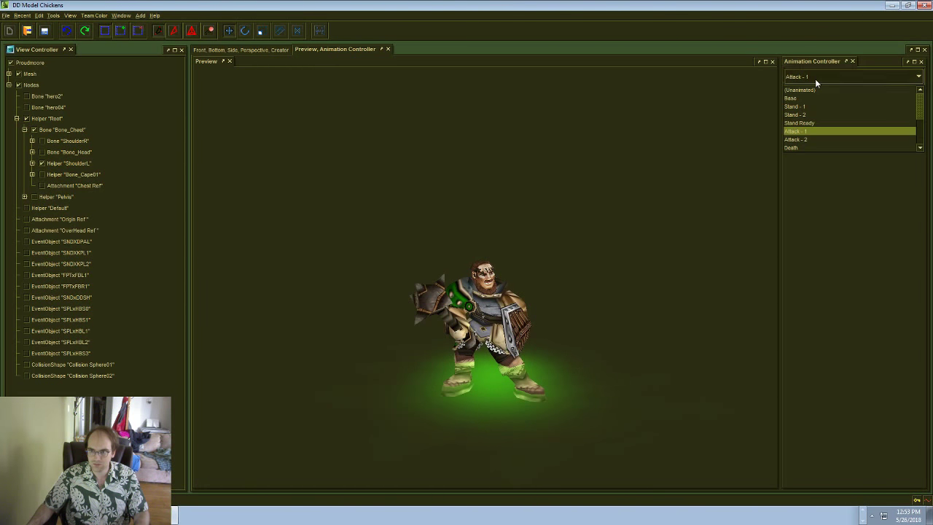
click(807, 123)
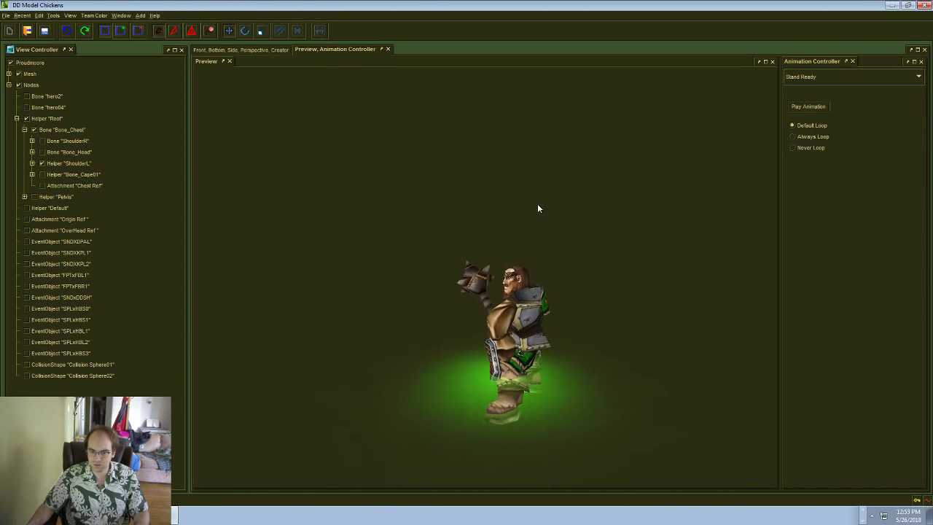
middle_drag(531, 209, 591, 209)
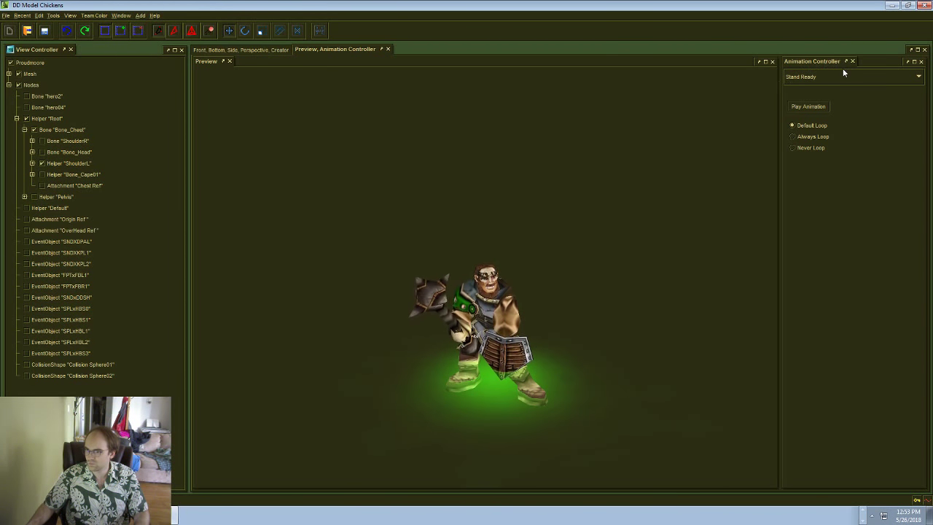
Step: Replay Attack - 1 and Stand Ready again, then open the File > Import menu
click(5, 15)
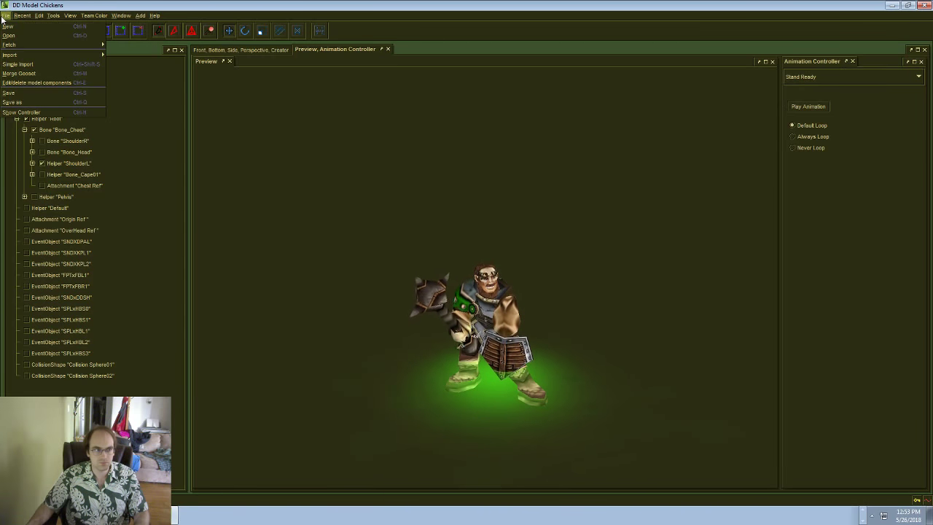
click(419, 239)
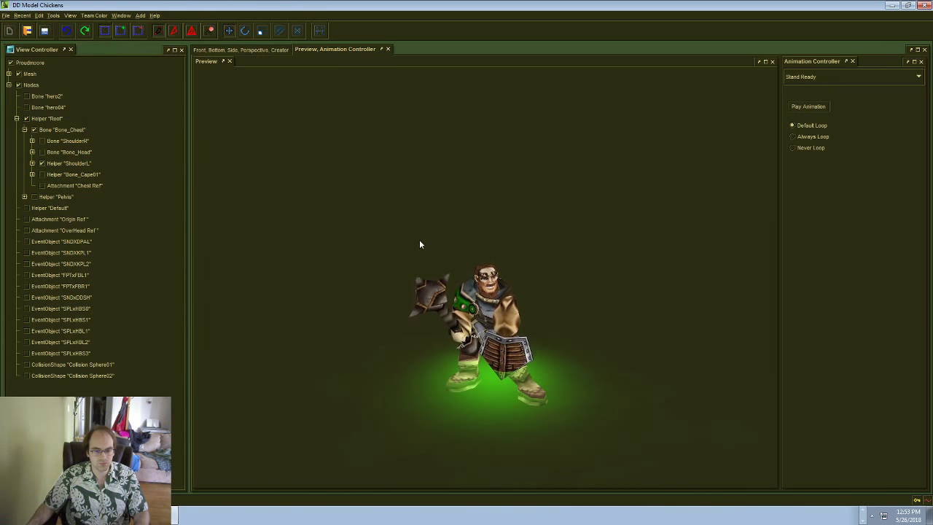
middle_drag(419, 239, 385, 247)
click(827, 76)
click(811, 136)
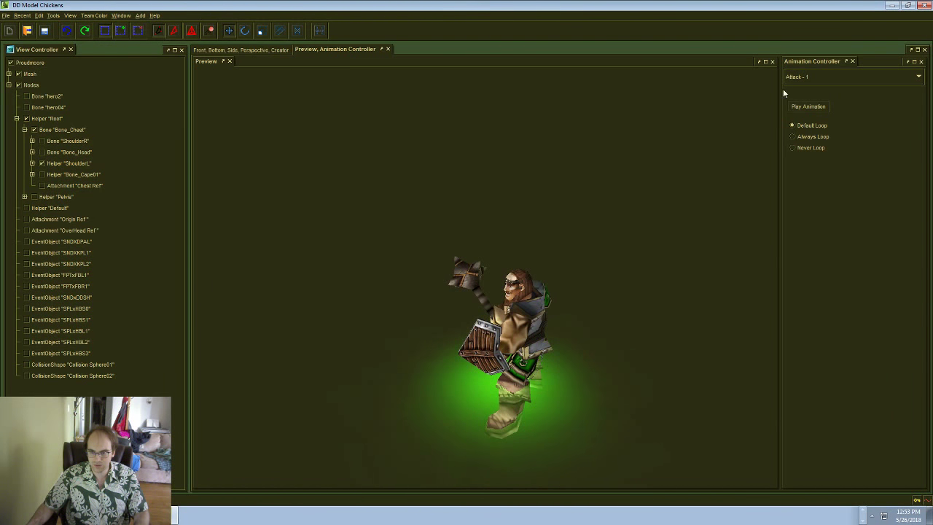
click(798, 124)
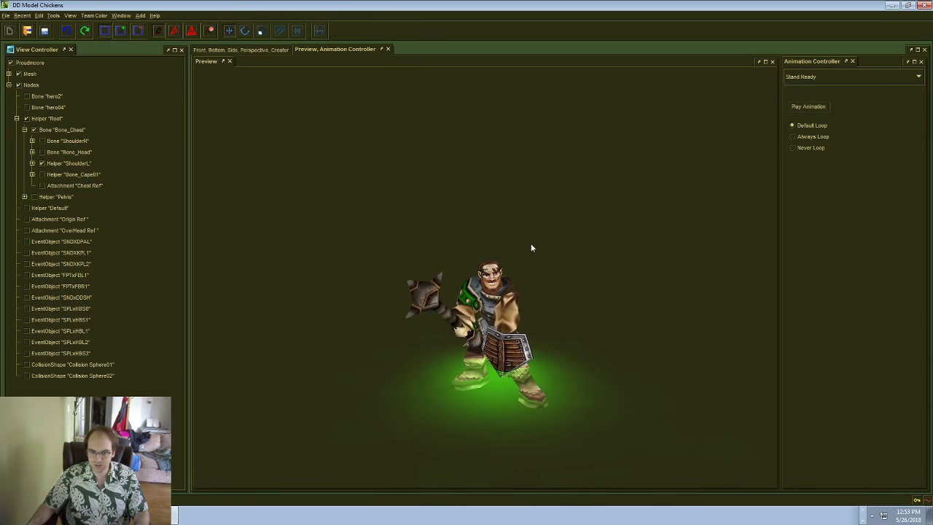
click(5, 16)
mouse_move(87, 55)
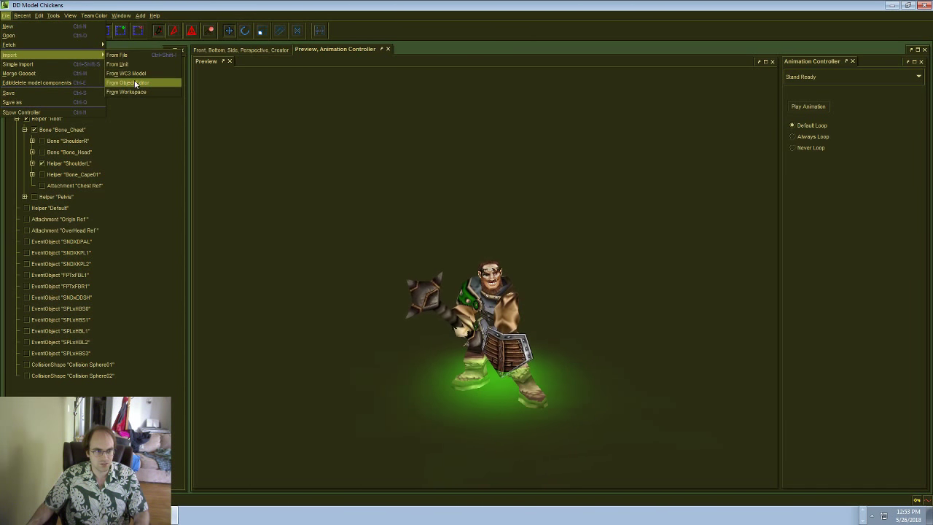
Step: Choose the Altar from the Doodads WC3 models as the import source
click(137, 75)
click(412, 220)
click(408, 208)
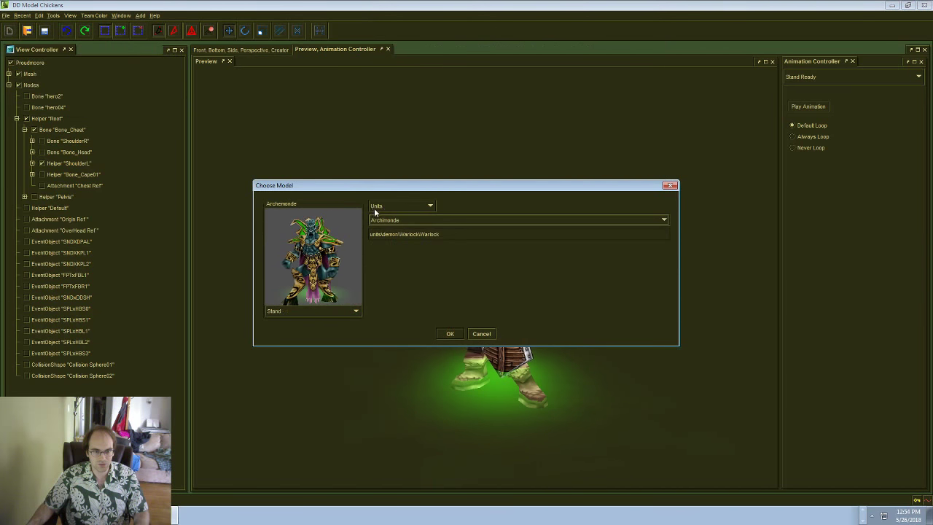
click(401, 205)
click(381, 274)
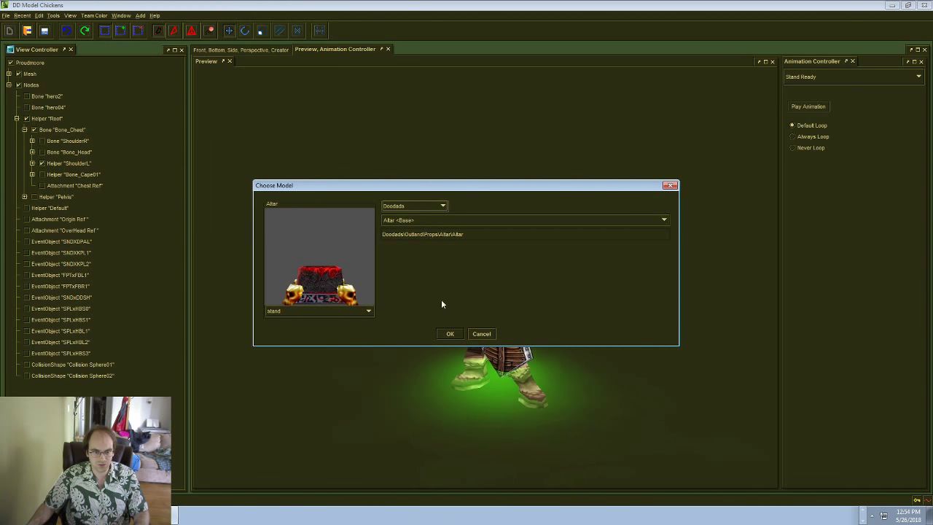
click(450, 333)
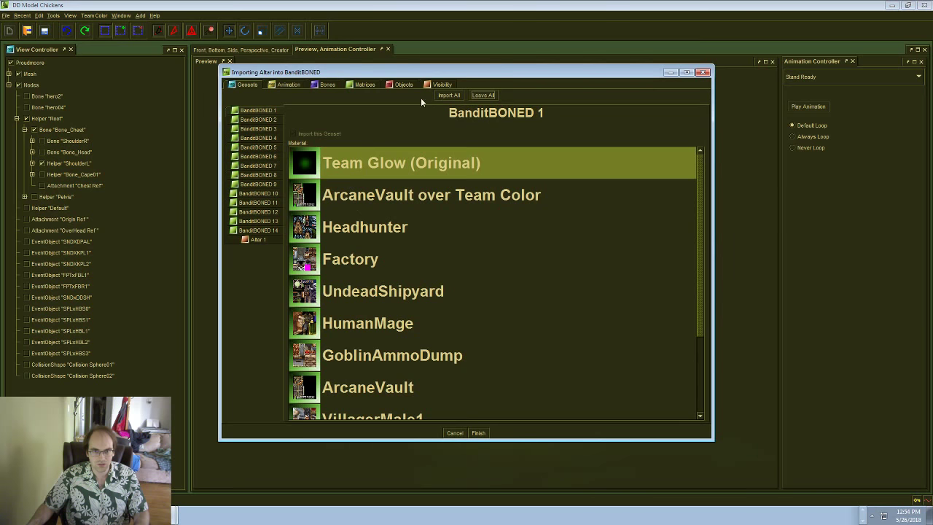
Step: Time-scale the Altar's stand sequence into the Stand Ready animation
click(289, 84)
click(303, 168)
click(296, 202)
click(399, 228)
click(400, 193)
Step: Import Skull06's motion onto the existing UpArmL and HandL bones
click(328, 86)
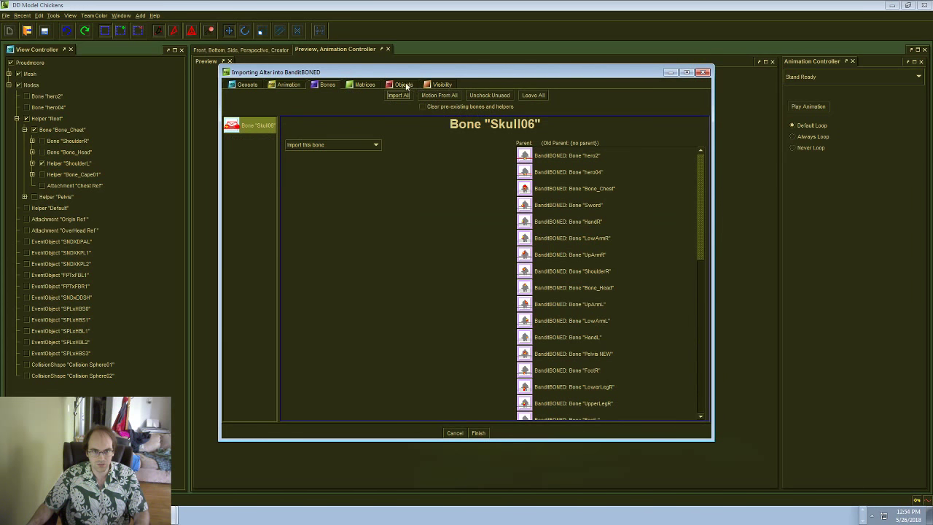
click(403, 85)
click(321, 85)
click(320, 163)
scroll(421, 248, down, 1)
scroll(421, 248, up, 1)
click(428, 299)
ctrl+click(424, 330)
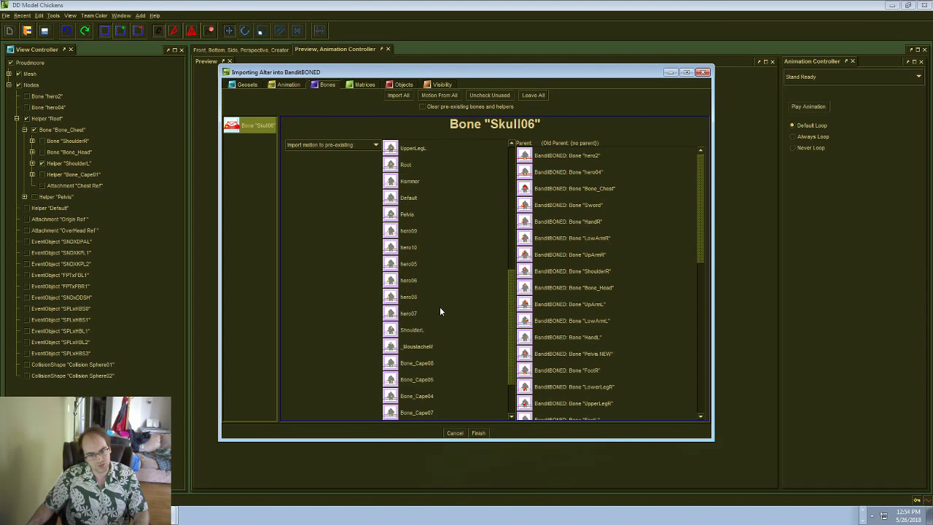
Step: Finish the Altar import and start importing from the open Footman model
click(478, 433)
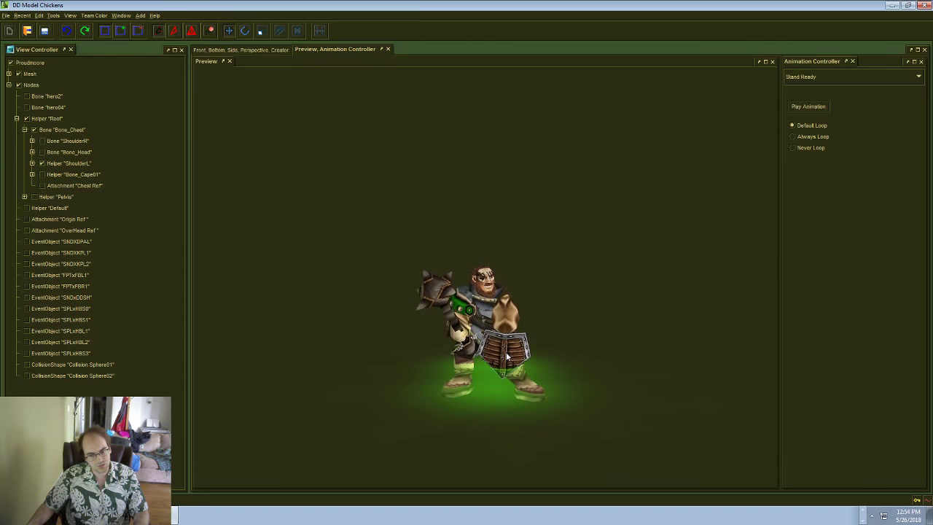
click(5, 16)
mouse_move(20, 45)
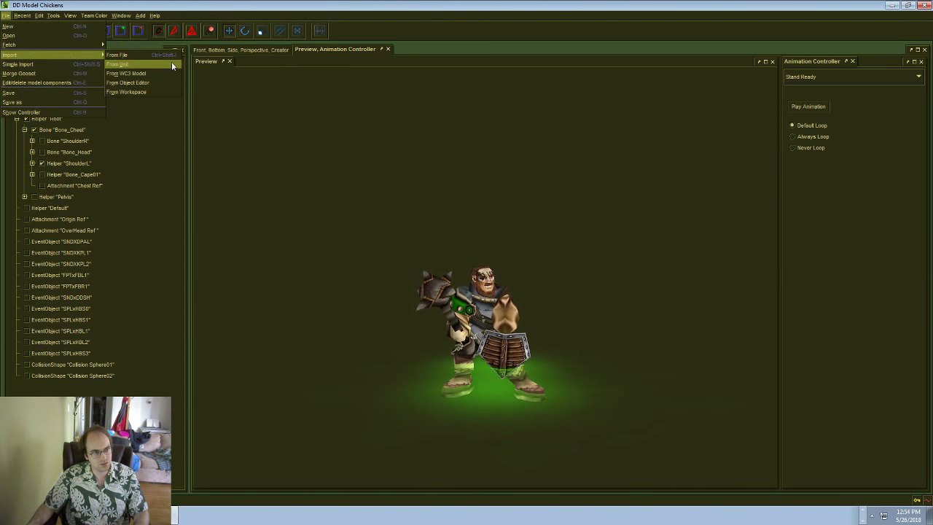
click(167, 64)
click(462, 265)
click(450, 285)
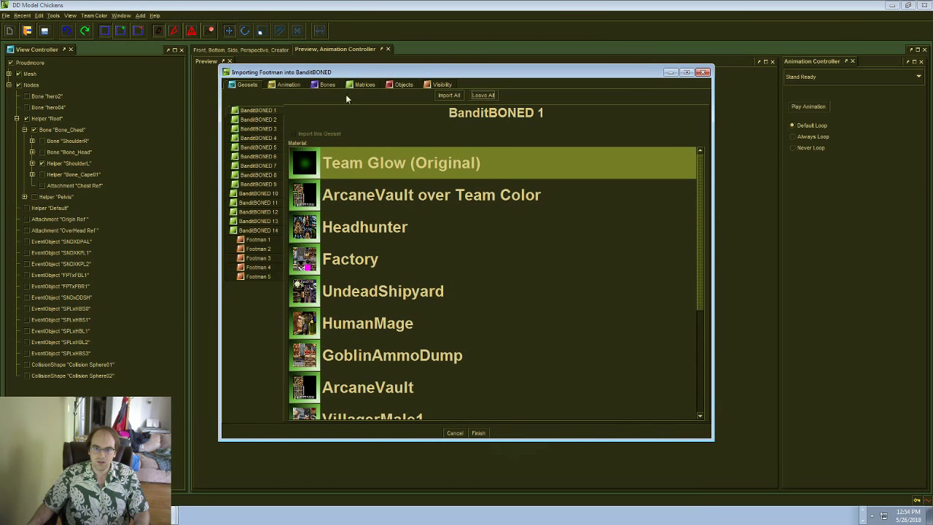
Step: Time-scale the Footman's Stand - 1 into Stand Ready
click(288, 85)
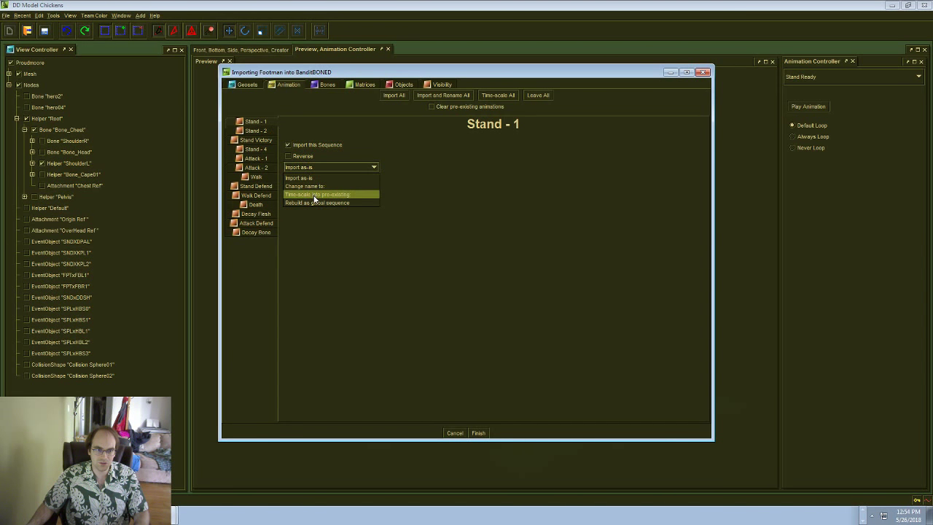
click(314, 195)
click(426, 193)
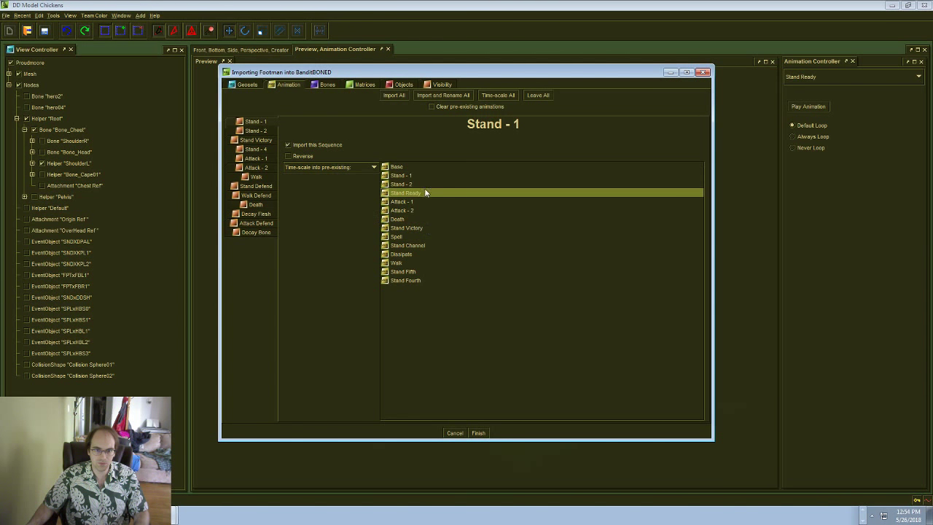
Step: Map Bone_Arm1_R motion onto ShoulderL and set Bone_Arm2_R to import onto existing bones
click(323, 86)
click(406, 85)
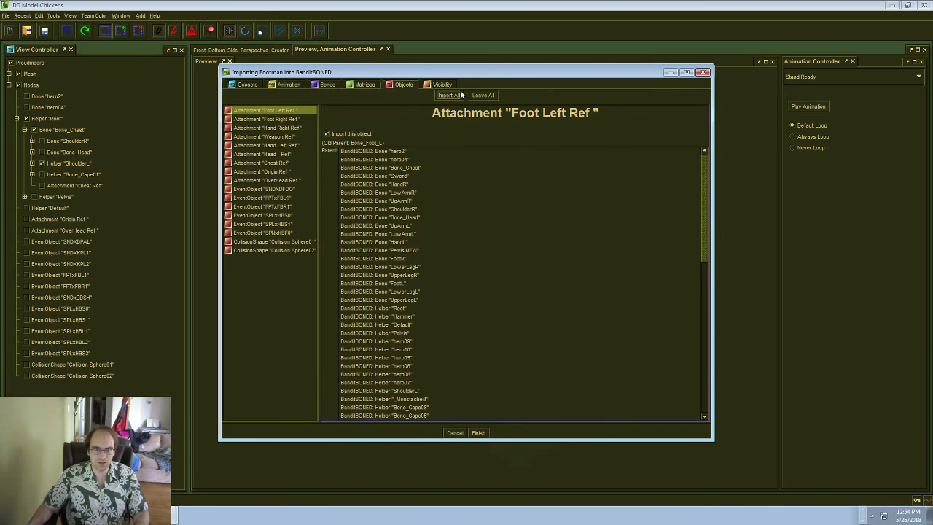
click(329, 84)
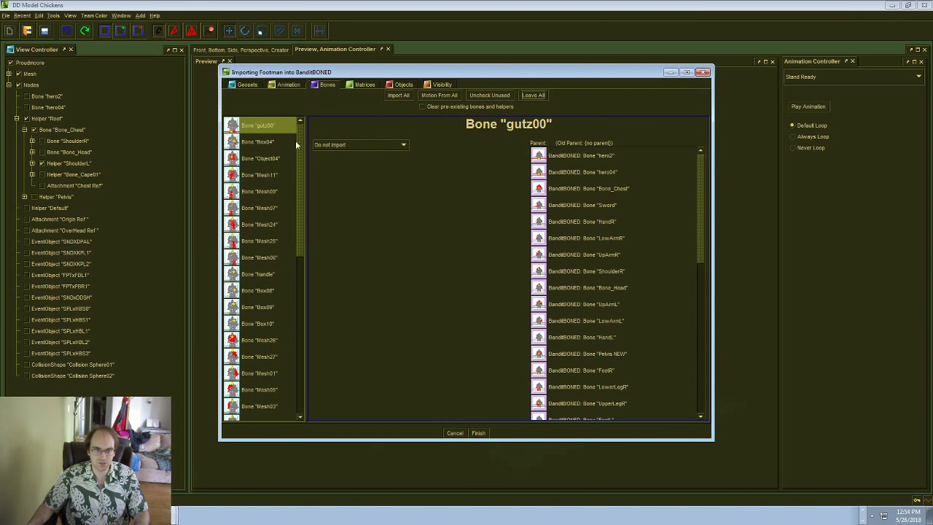
scroll(271, 175, down, 5)
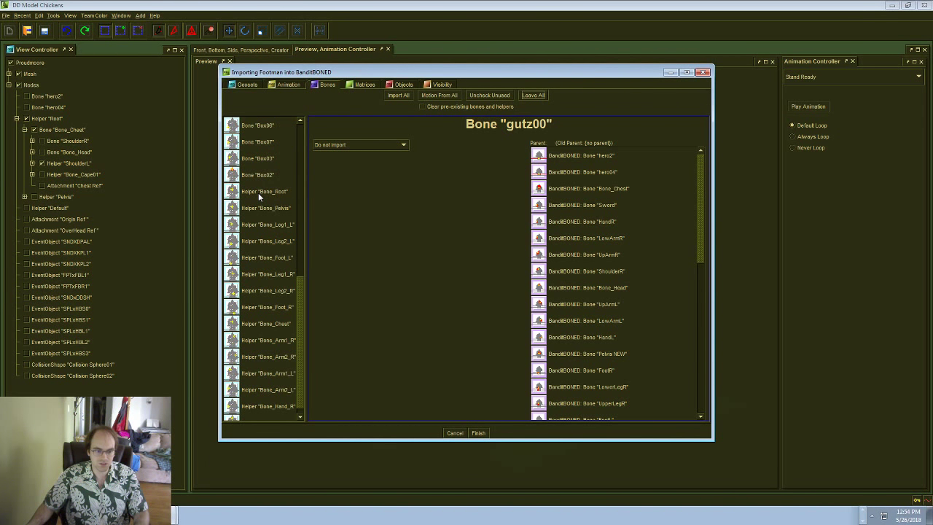
click(274, 340)
click(346, 163)
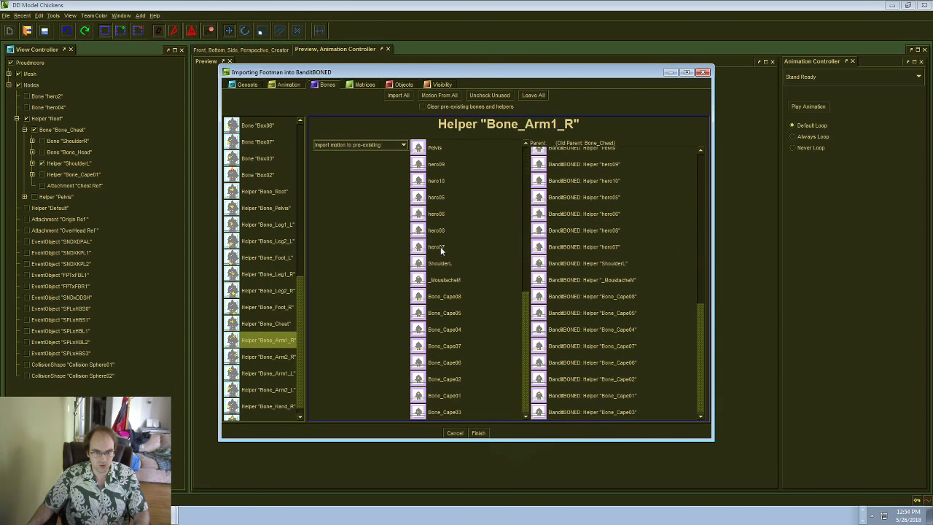
click(449, 261)
click(267, 357)
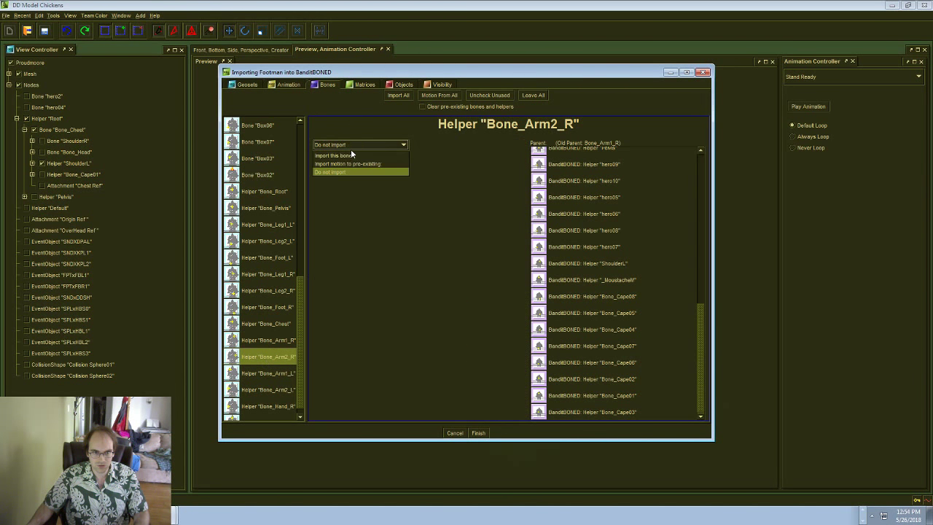
click(354, 163)
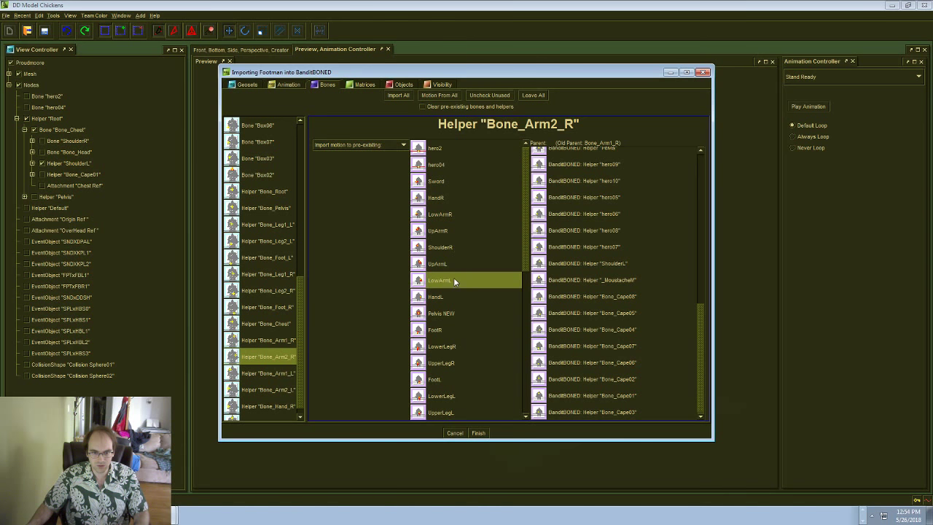
Step: Finish the Footman motion import and preview the Attack - 1 and Attack - 2 animations
click(480, 433)
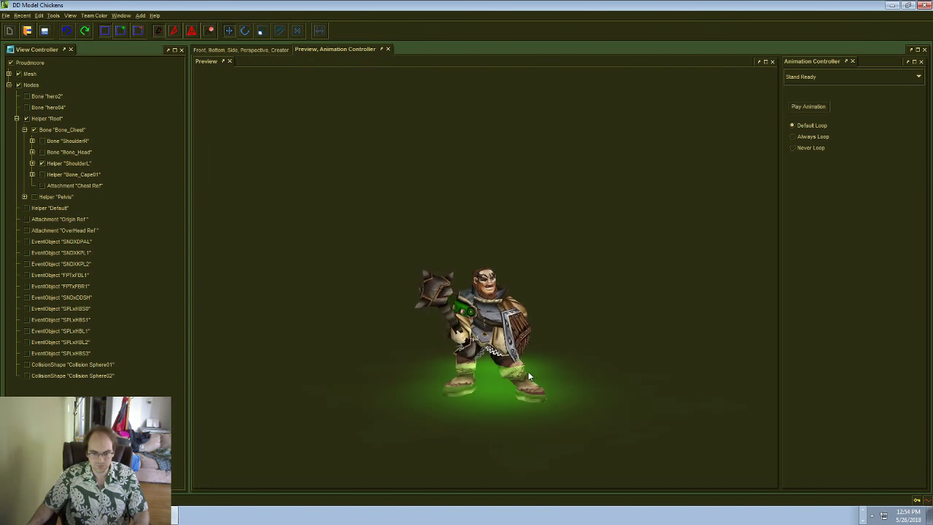
click(814, 78)
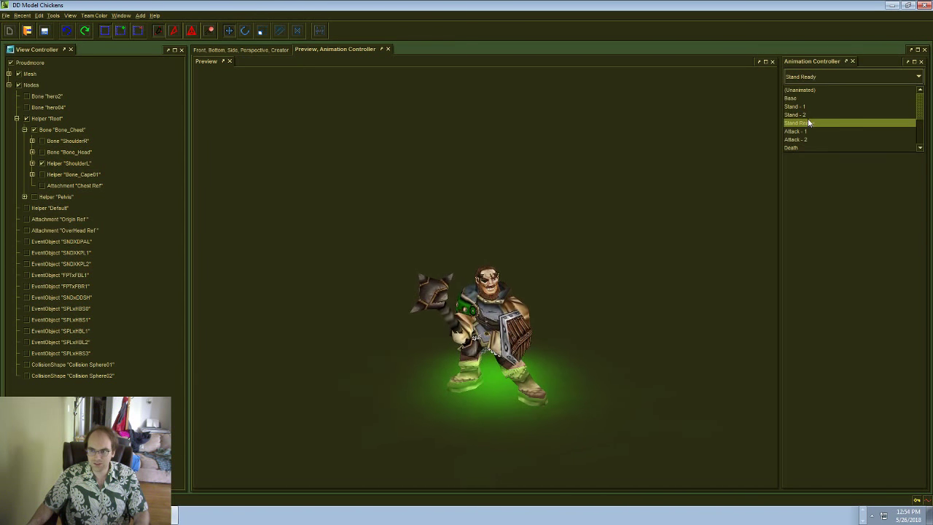
click(801, 131)
click(815, 79)
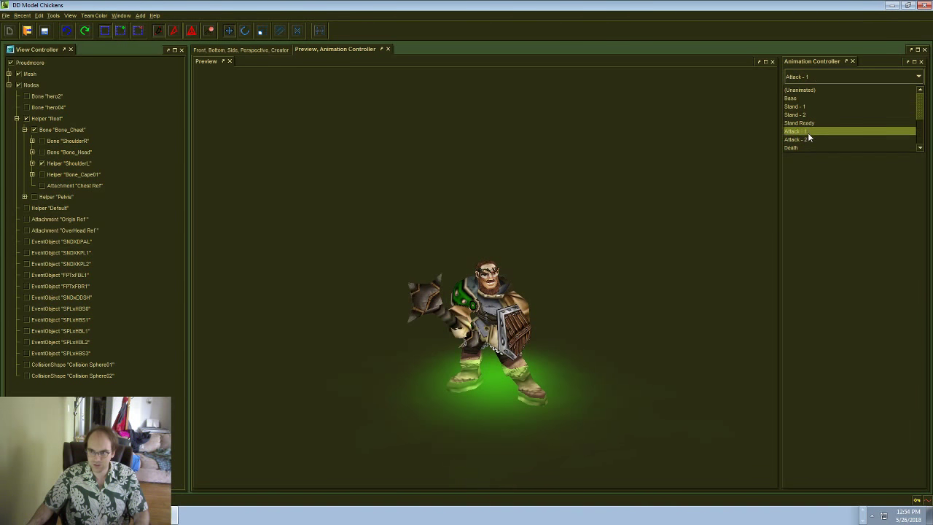
click(802, 139)
Step: Preview the Stand - 1, Stand - 2 and Walk animations
click(817, 79)
click(823, 107)
click(803, 78)
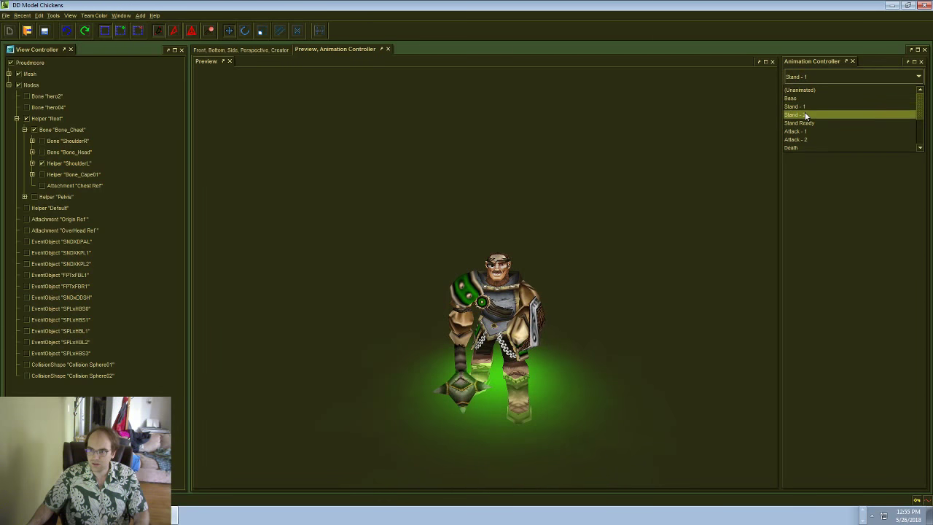
click(798, 115)
click(804, 78)
scroll(810, 128, down, 1)
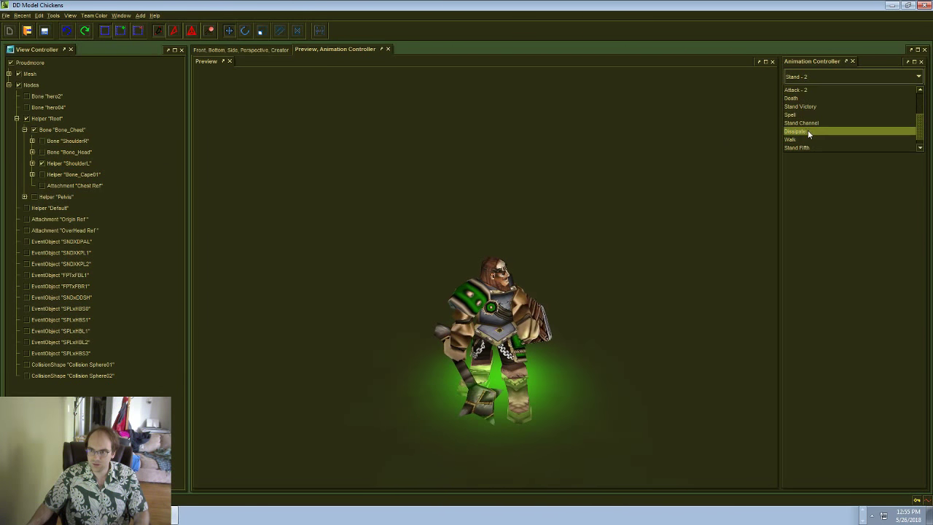
click(803, 142)
Step: Replay an attack animation, then Stand - 1, ending on Stand - 2
click(814, 76)
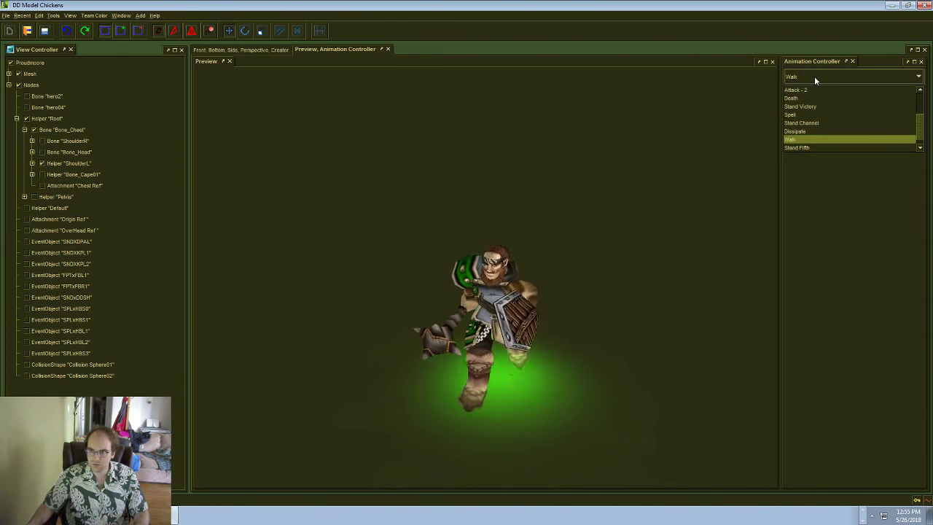
click(805, 107)
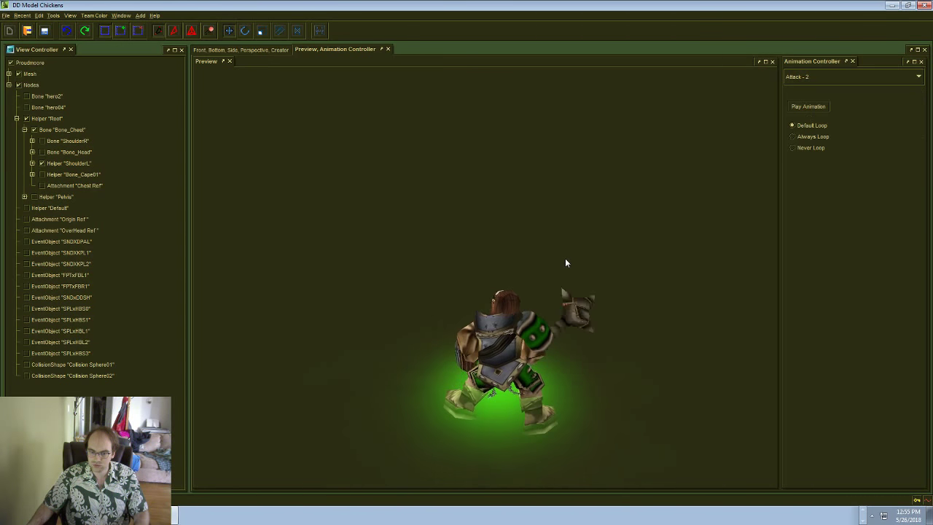
click(817, 77)
scroll(815, 98, up, 1)
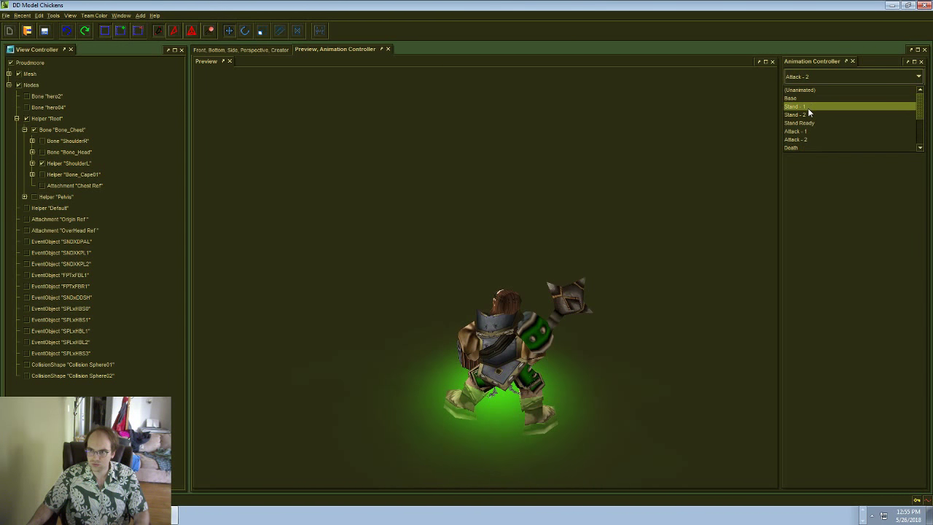
click(808, 107)
click(832, 76)
click(811, 115)
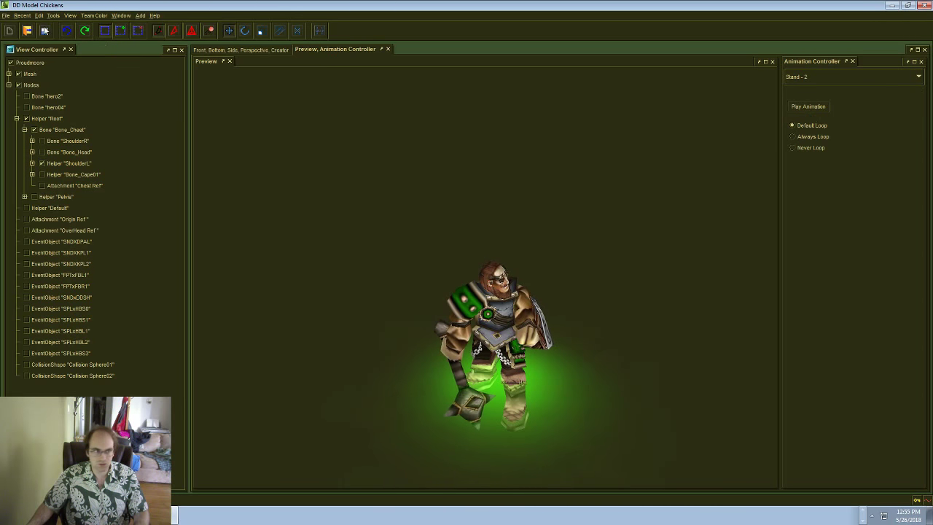
Step: Save As with '_ShieldArmAnimated' appended, giving BanditBONED_ShieldArmAnimated.mdx in BanditFootmanArm
click(5, 15)
click(21, 105)
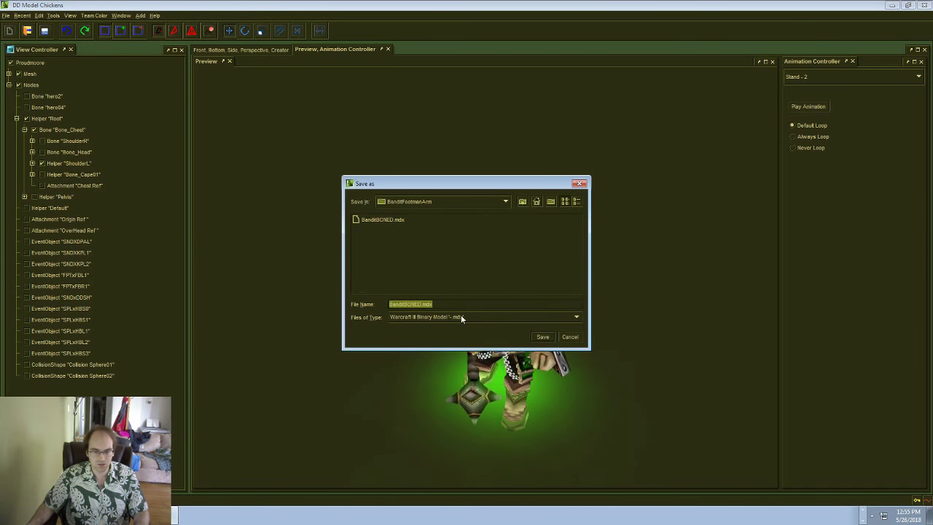
text(_Shield)
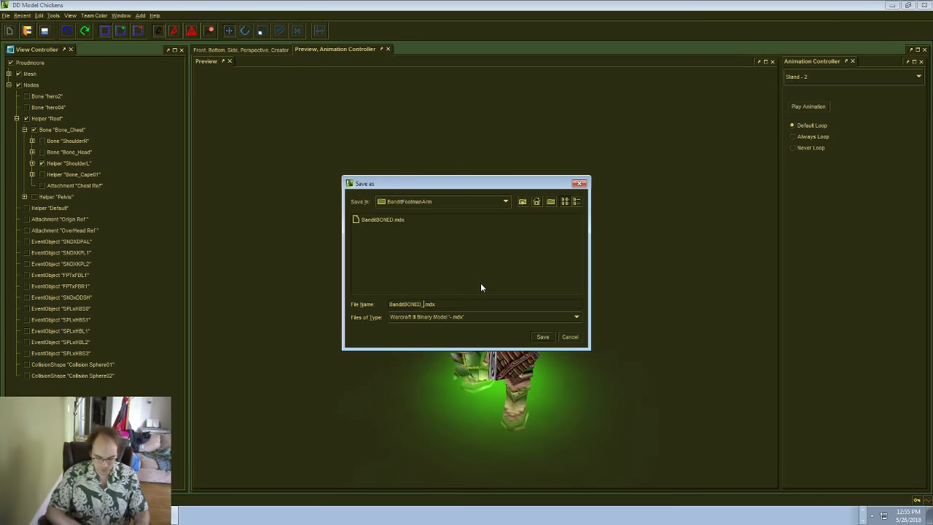
text(ArmAnimated)
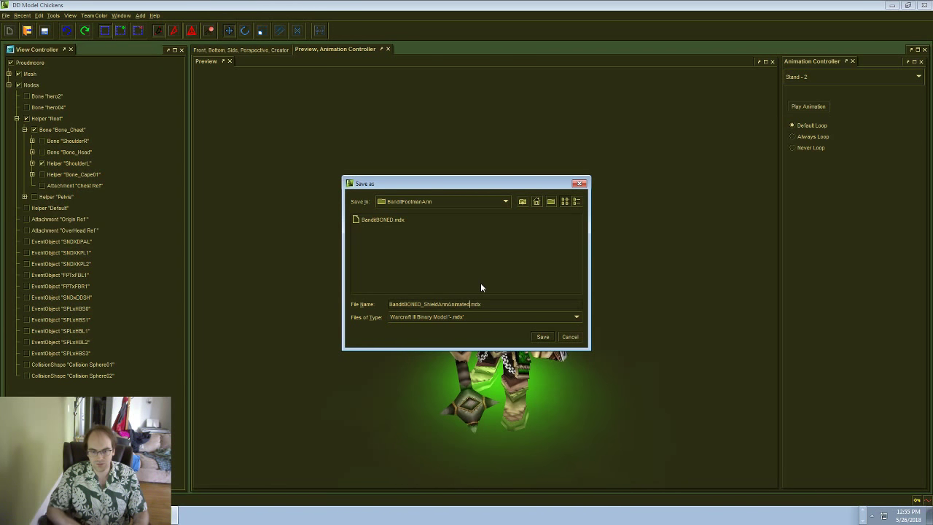
key(Return)
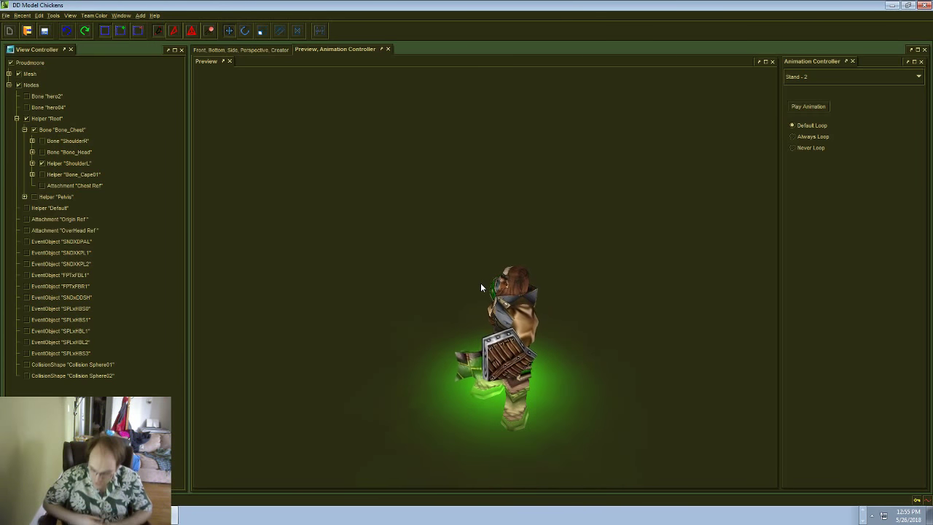